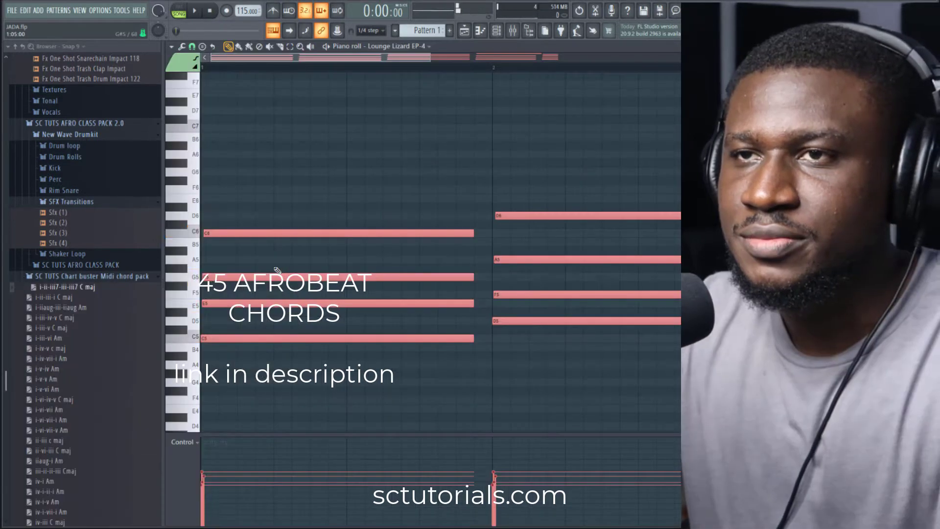
- Try chord MIDI files from the Chart buster pack and load "iv-iii C maj" into the Lounge Lizard EP-4 piano roll
scroll(491, 357, "down", 2)
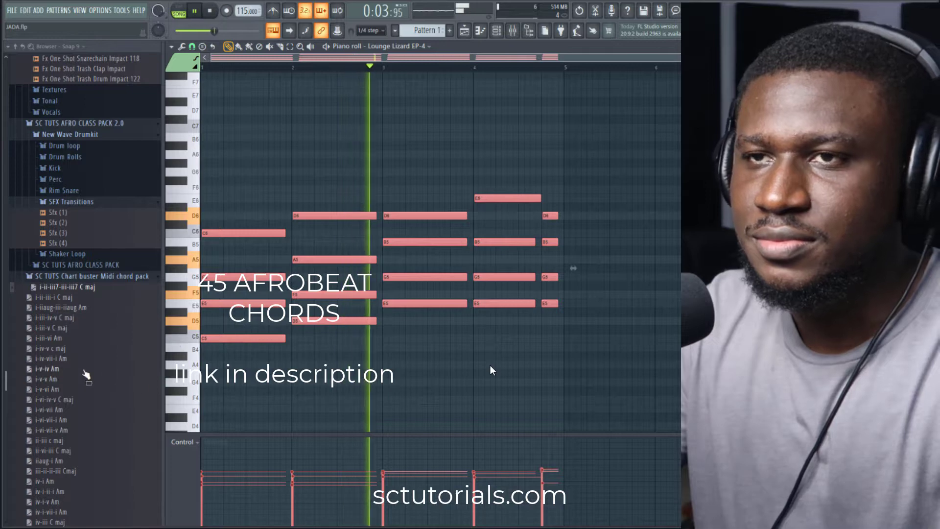
left_click_drag(73, 369, 252, 384)
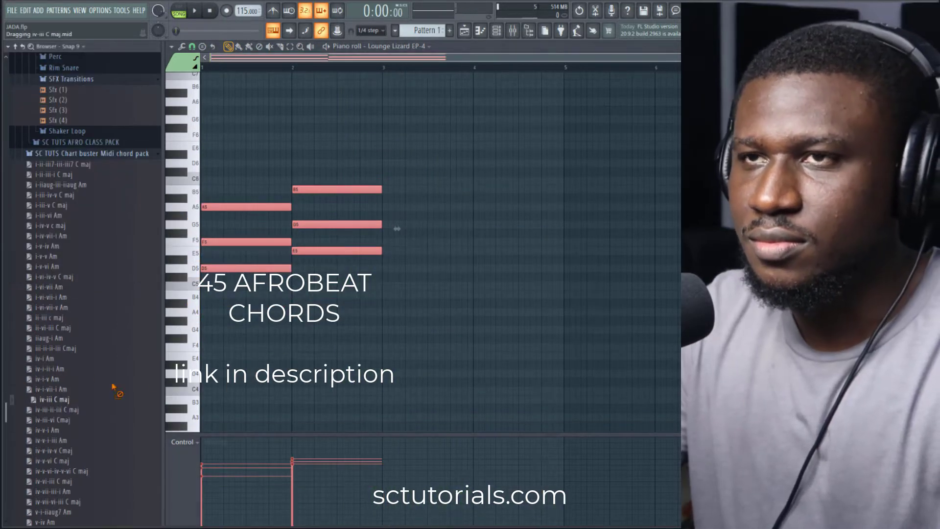
left_click_drag(113, 387, 203, 353)
key("space")
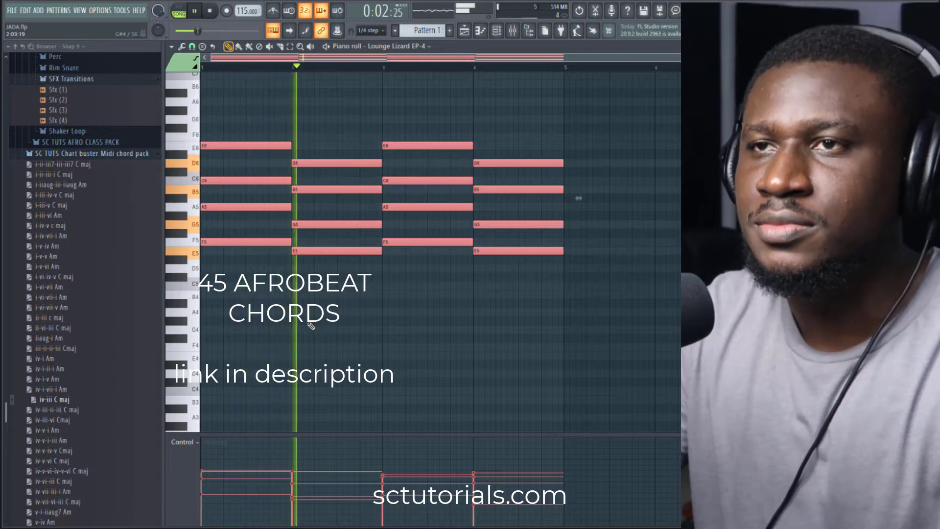
right_click(324, 328)
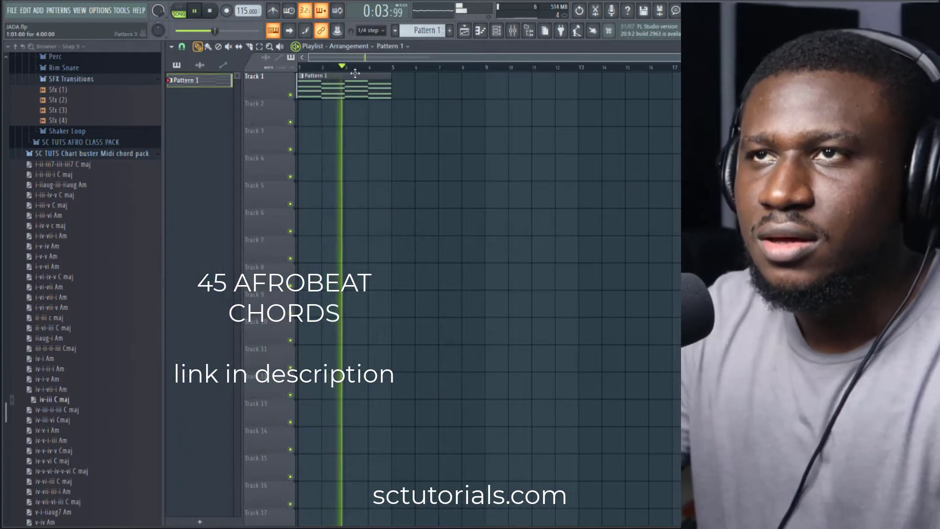
- Switch to Pattern 2, place it on Track 2 at bar 1 and extend the clip across four bars
scroll(421, 33, "up", 1)
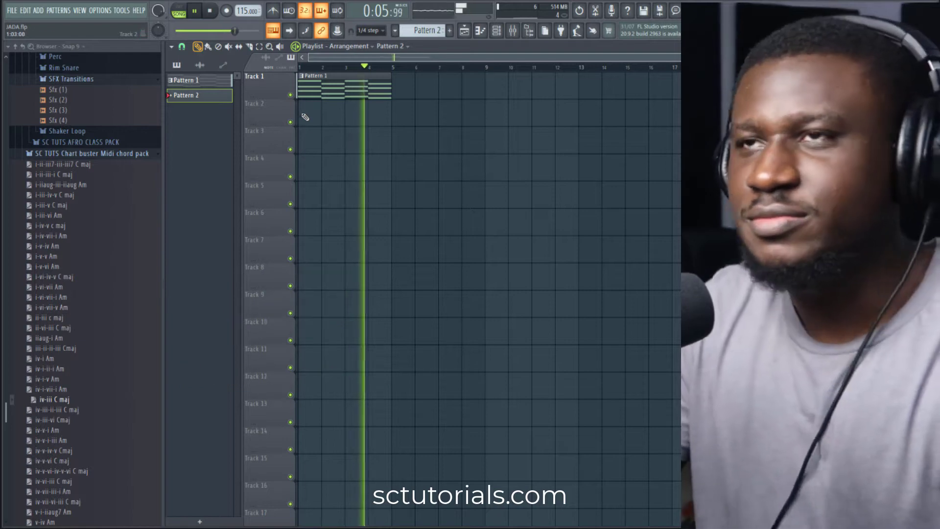
left_click(307, 116)
left_click(314, 116, "ctrl")
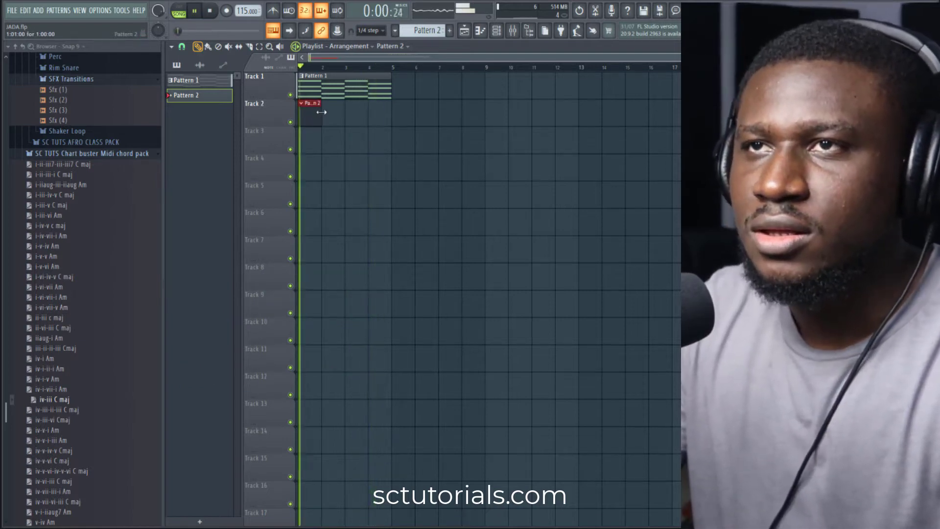
left_click_drag(314, 116, 390, 117)
- Load the KICK (5) sample as a new channel and fill every 4 steps of its sequence
key("F6")
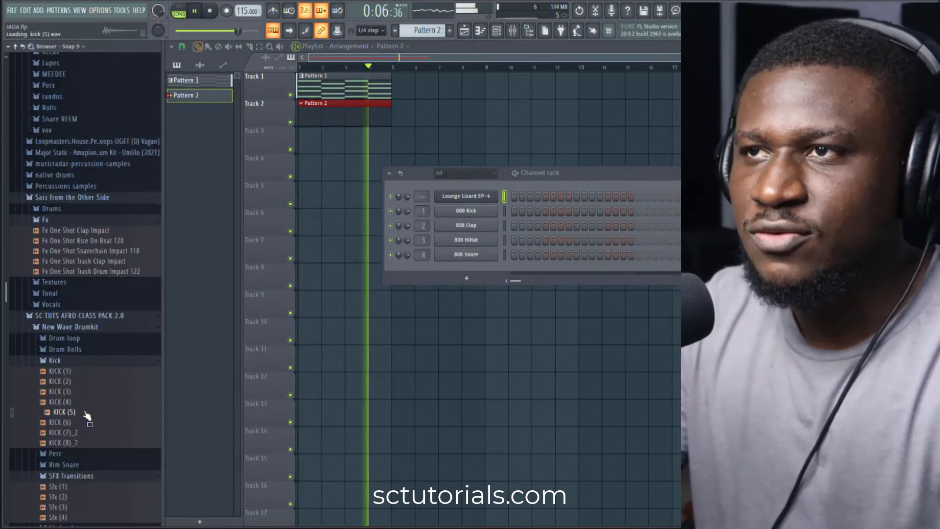
left_click_drag(62, 412, 455, 264)
right_click(492, 269)
left_click(618, 309)
- Repeat the one-bar Pattern 2 clip across bars 2 to 4 on Track 2
key("space")
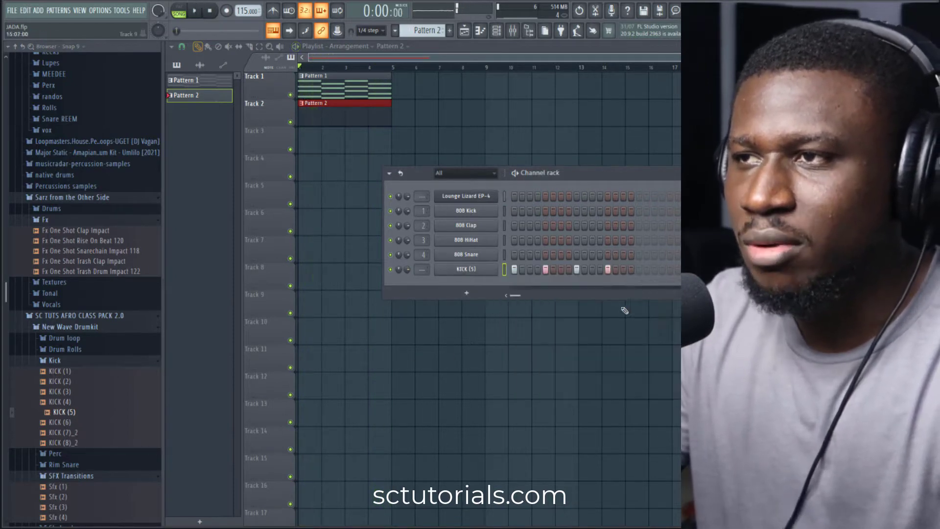
key("F6")
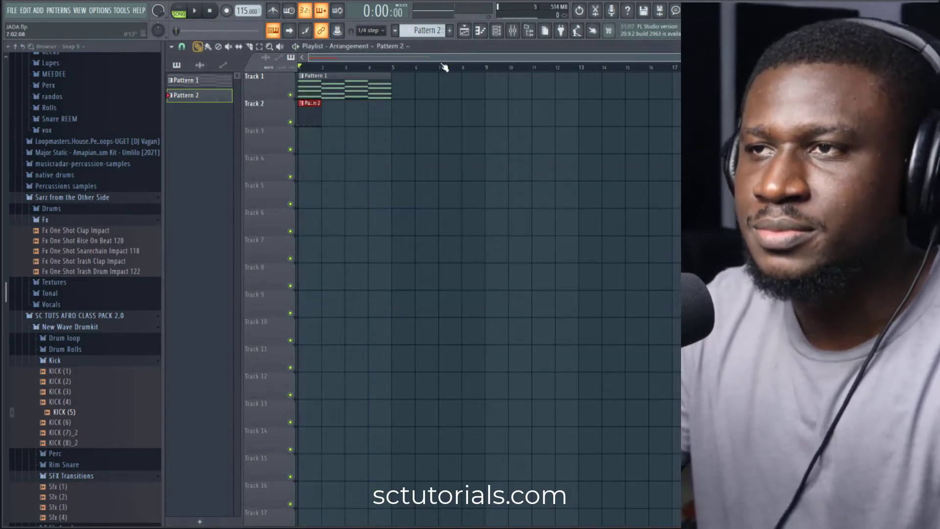
left_click_drag(329, 114, 387, 110)
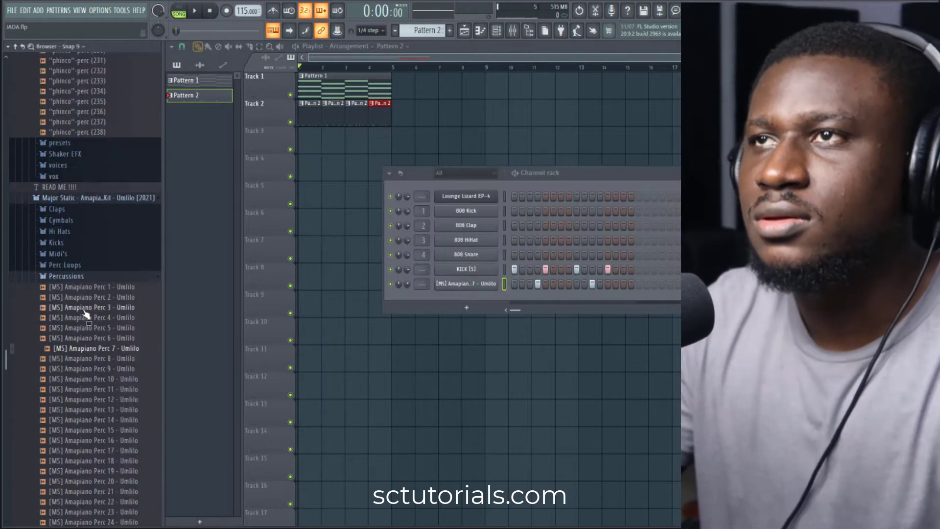
- Load [MS] Amapiano Perc 8 - Umlilo as a new channel and place hits on steps 7 and 15
left_click_drag(453, 283, 453, 283)
key("space")
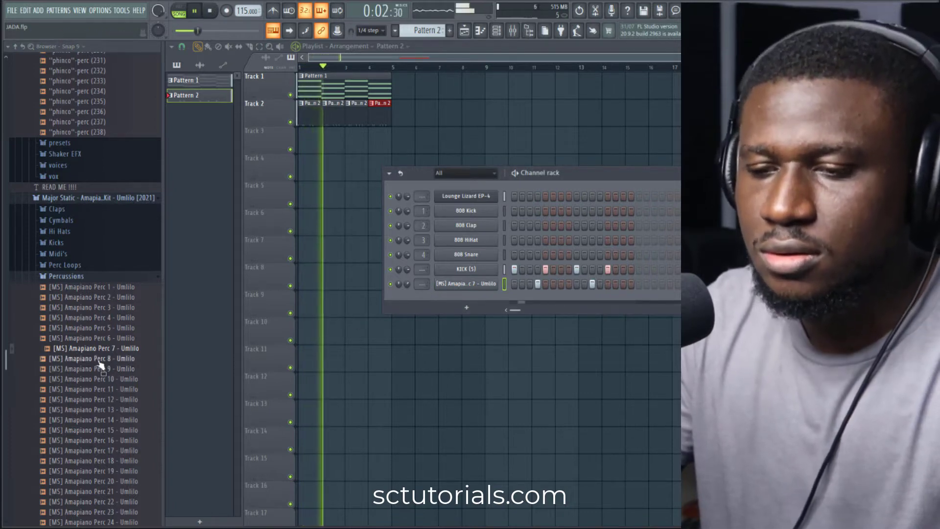
left_click(98, 361)
left_click_drag(101, 365, 475, 304)
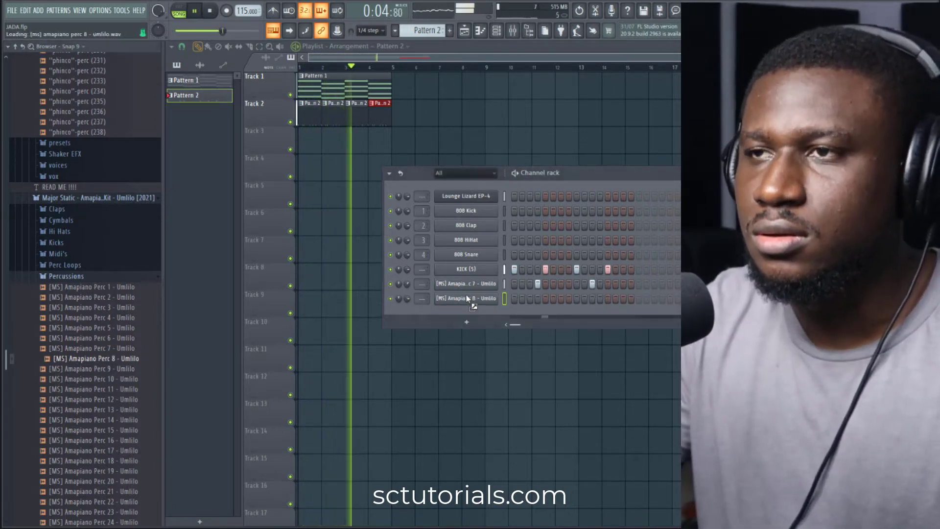
left_click(562, 299)
left_click(623, 299)
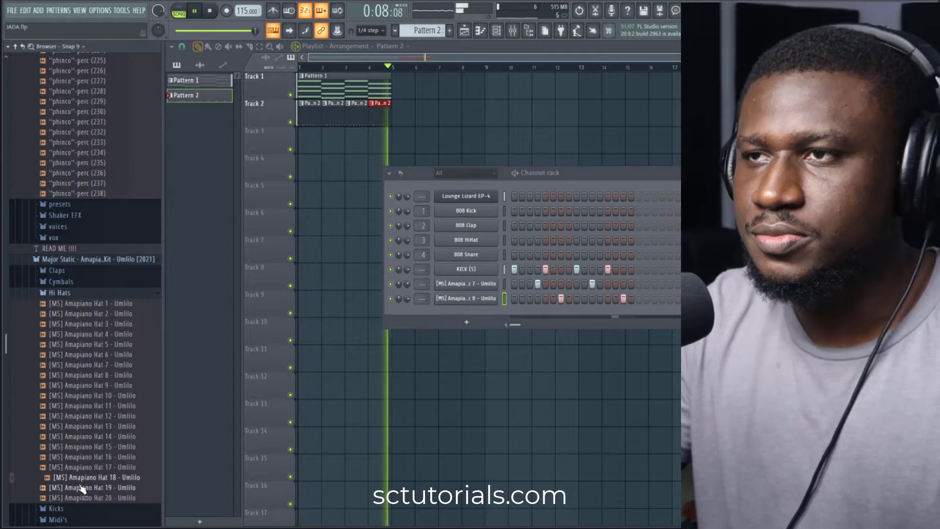
- Audition the Amapiano hats and load [MS] Amapiano Hat 19 - Umlilo as a new channel
left_click(81, 489)
left_click_drag(79, 499, 448, 313)
right_click(497, 310)
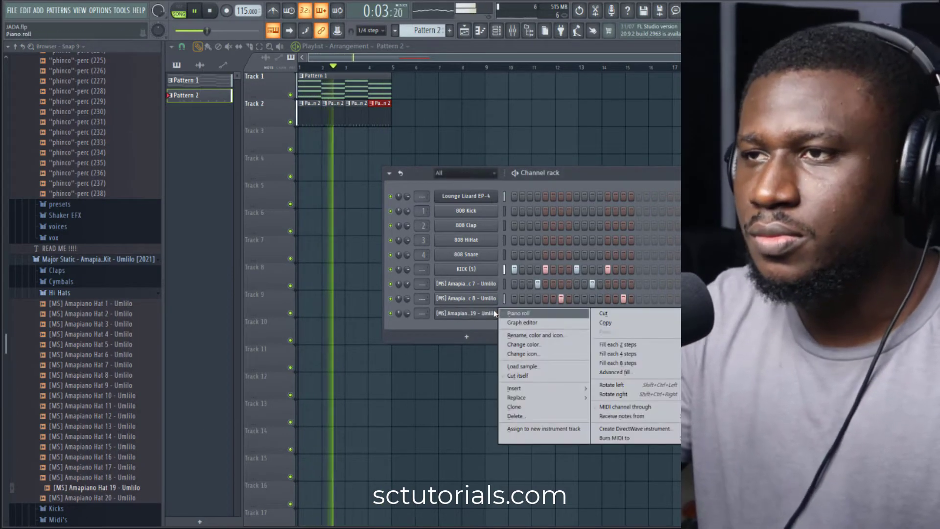
left_click(476, 324)
- Place Hat 19 hits on steps 3, 7, 11 and 15 and turn down that channel's volume
left_click(530, 313)
left_click(561, 313)
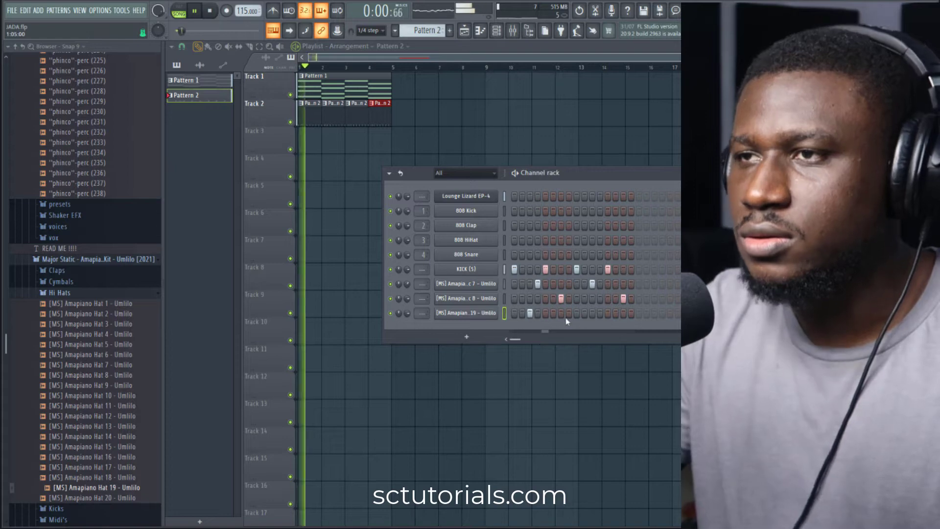
left_click(593, 313)
left_click(623, 313)
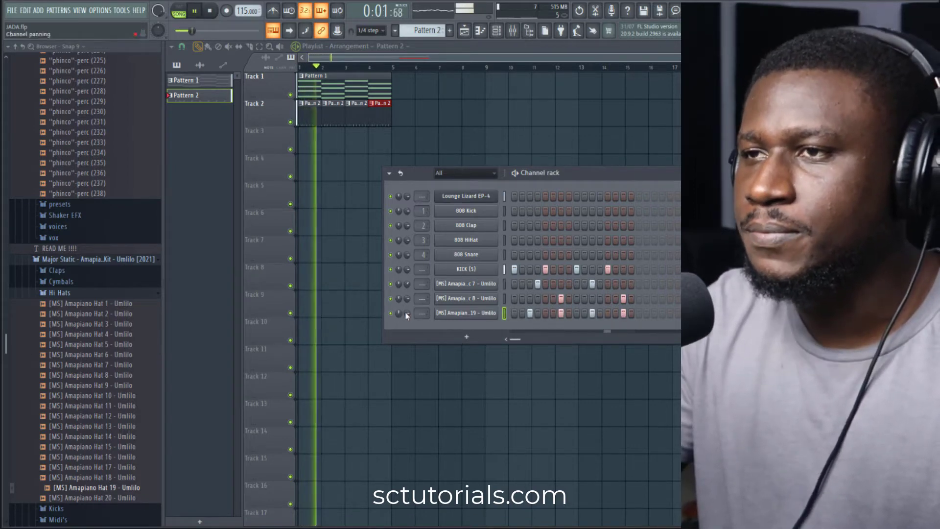
left_click_drag(406, 313, 407, 327)
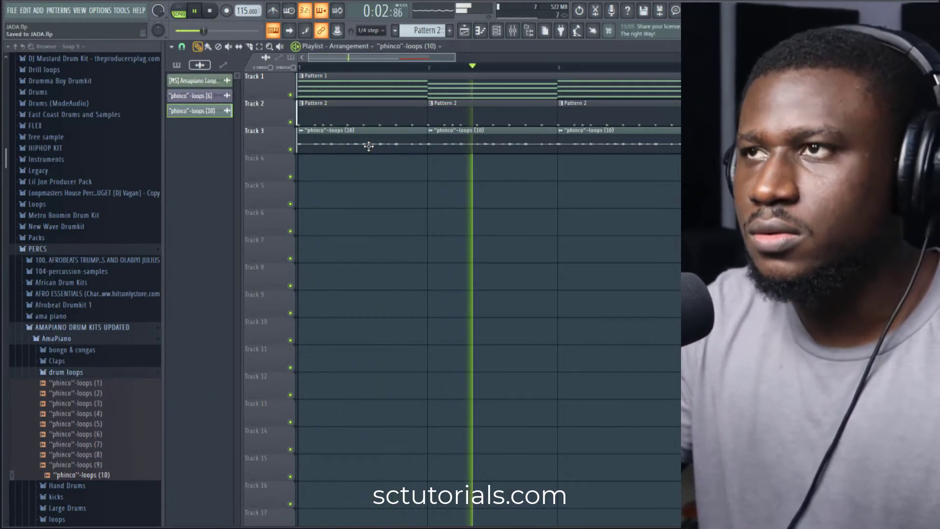
- Save the project with the drum loops laid out on Track 3
scroll(370, 145, "down", 2)
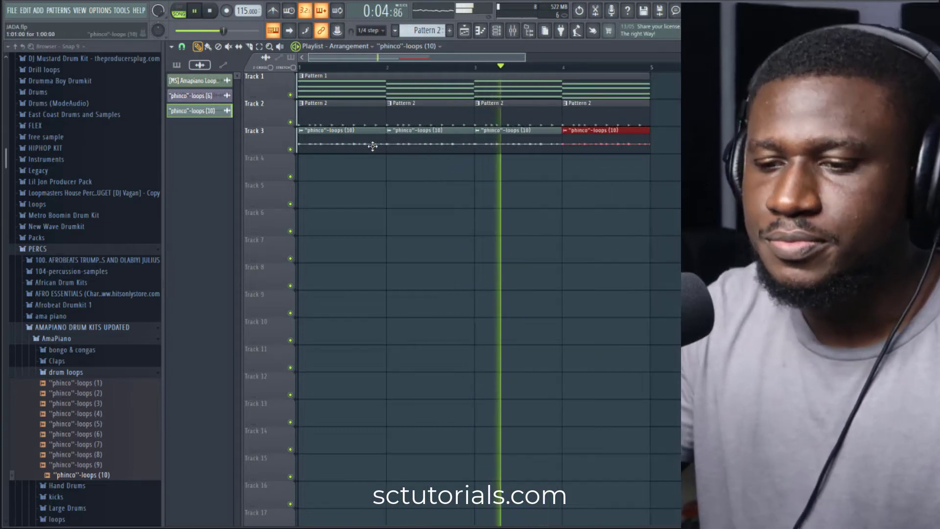
right_click(375, 182)
scroll(377, 185, "down", 2)
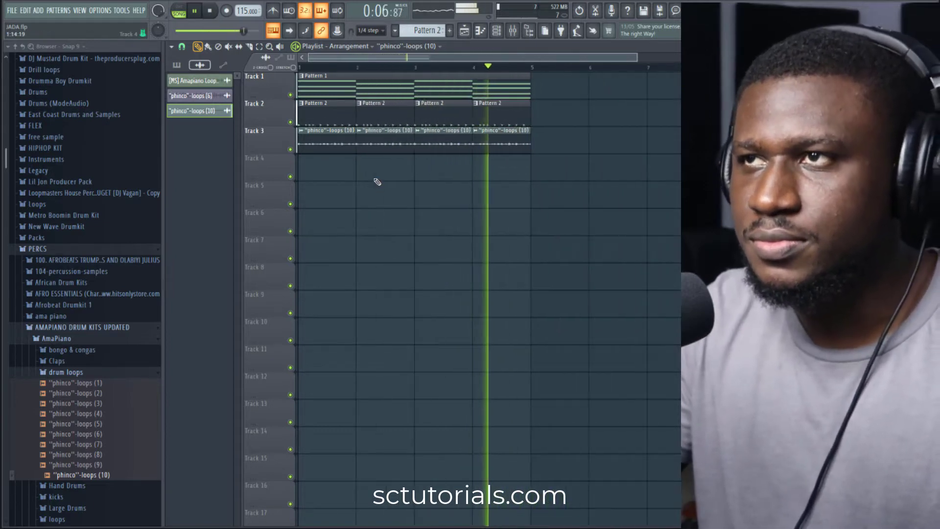
key("ctrl+s")
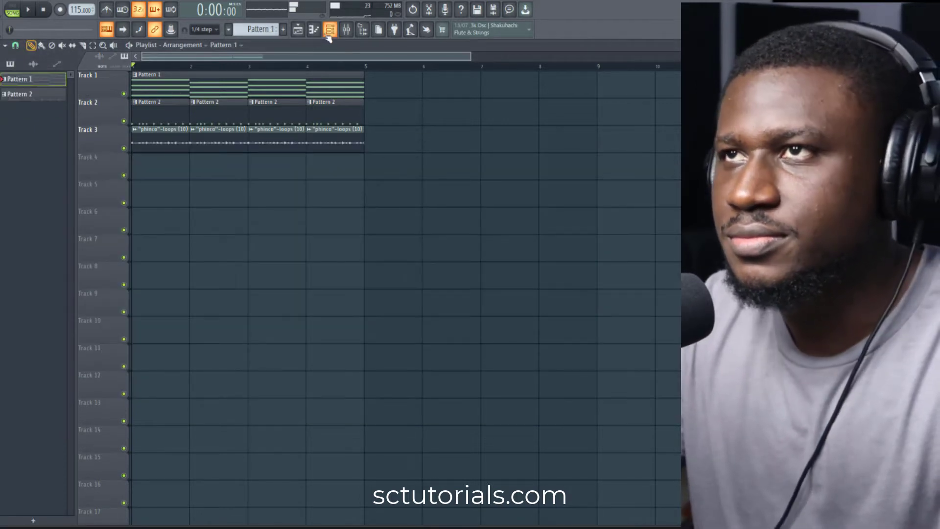
- Copy the chord notes from the Lounge Lizard EP-4 channel to the SYSTEM-8 channel and play the arrangement
left_click(329, 34)
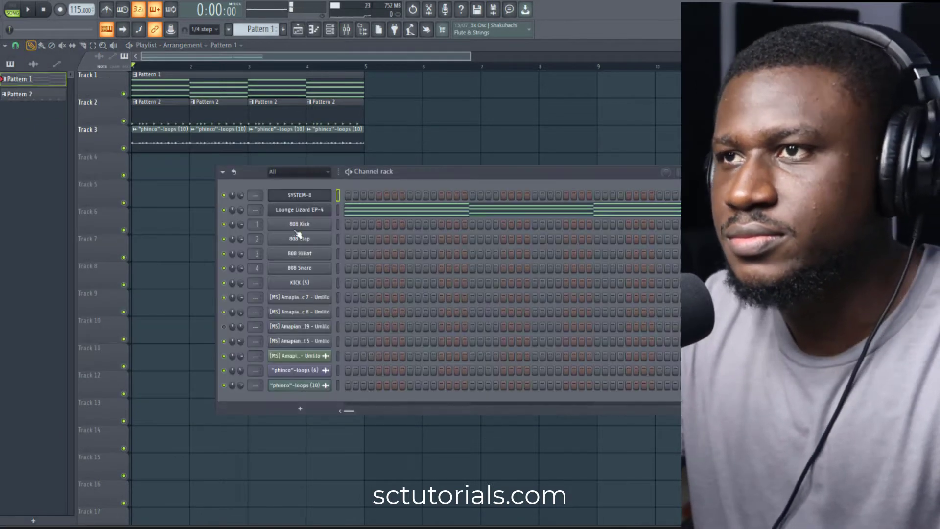
right_click(302, 211)
left_click(439, 221)
right_click(316, 195)
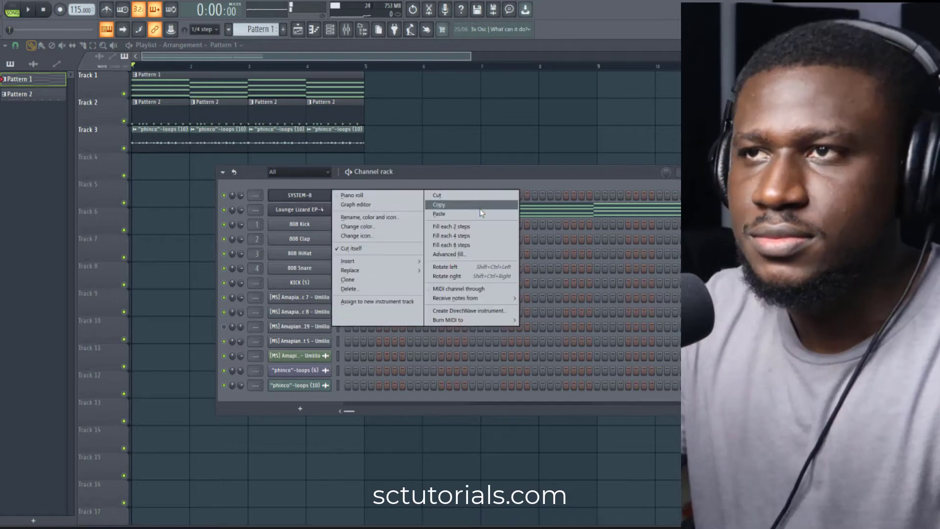
left_click(465, 215)
key("space")
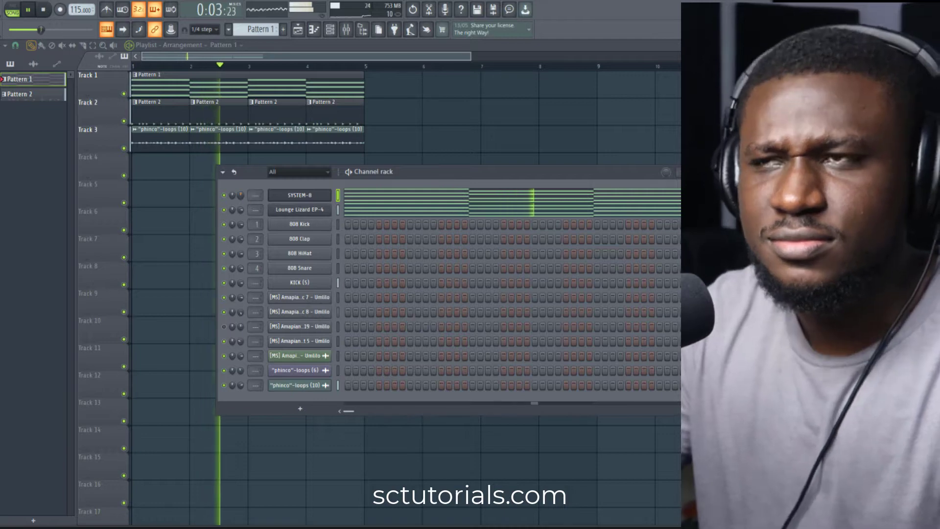
- Open the SYSTEM-8 notes in the piano roll and audition the layered chords in the arrangement
left_click(351, 199)
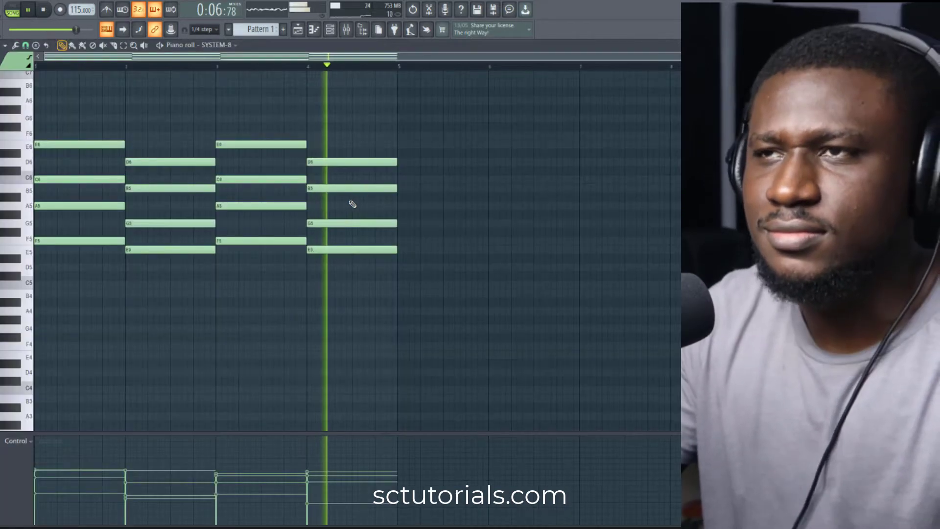
key("space")
scroll(349, 203, "up", 3)
key("space")
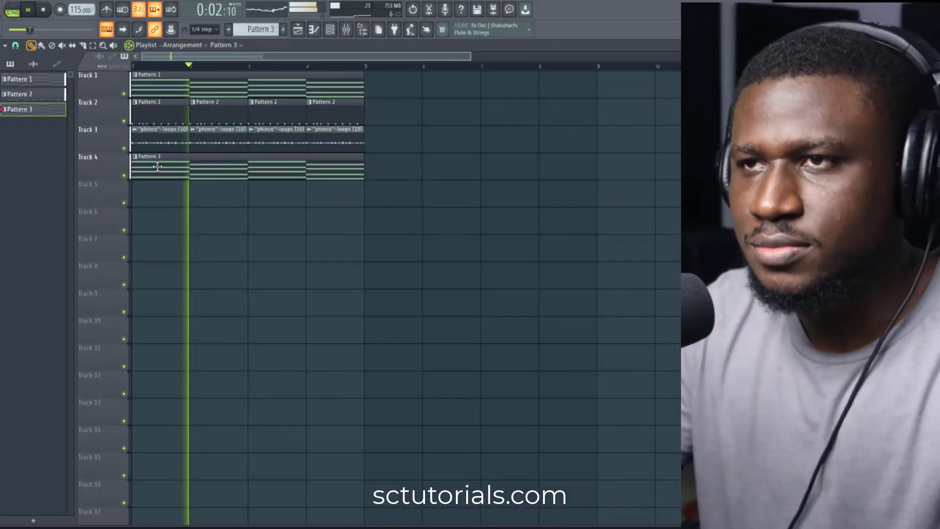
key("space")
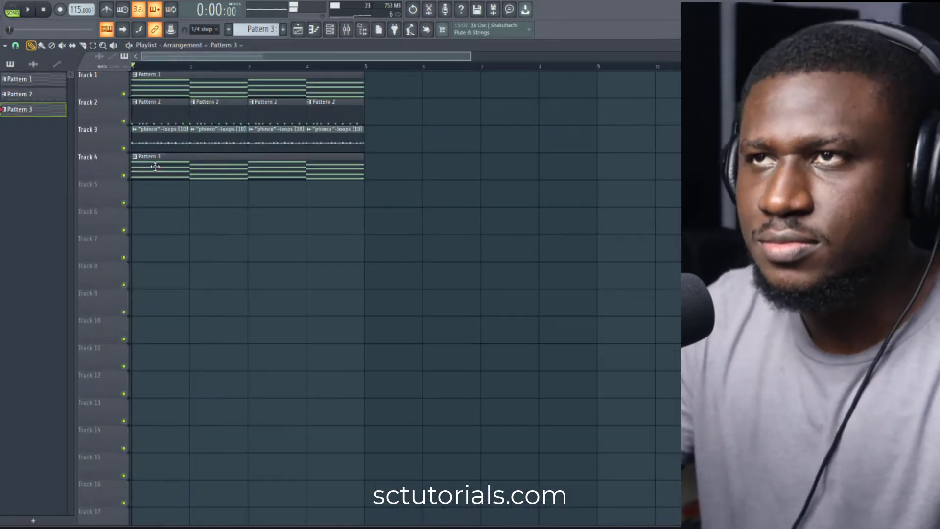
- Render Pattern 3 to audio and replace the pattern with it, closing the SYSTEM-8 window
right_click(38, 111)
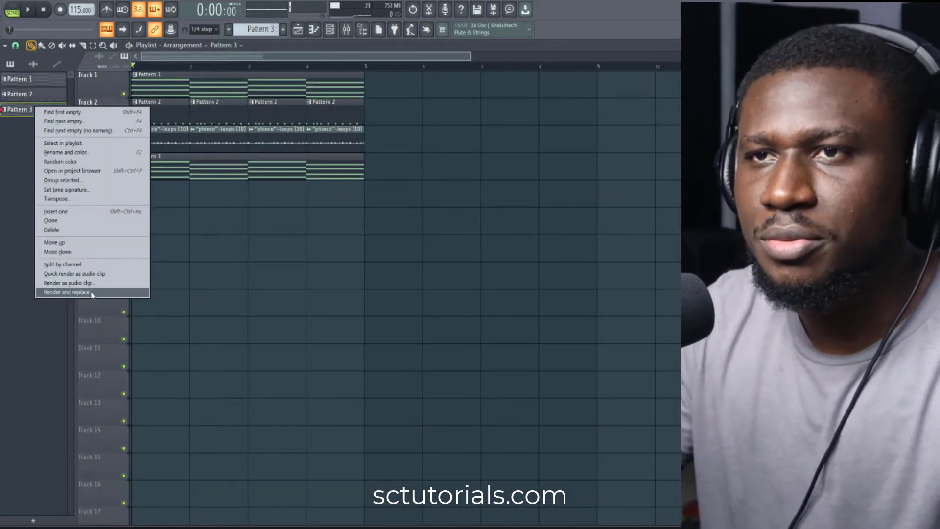
left_click(66, 293)
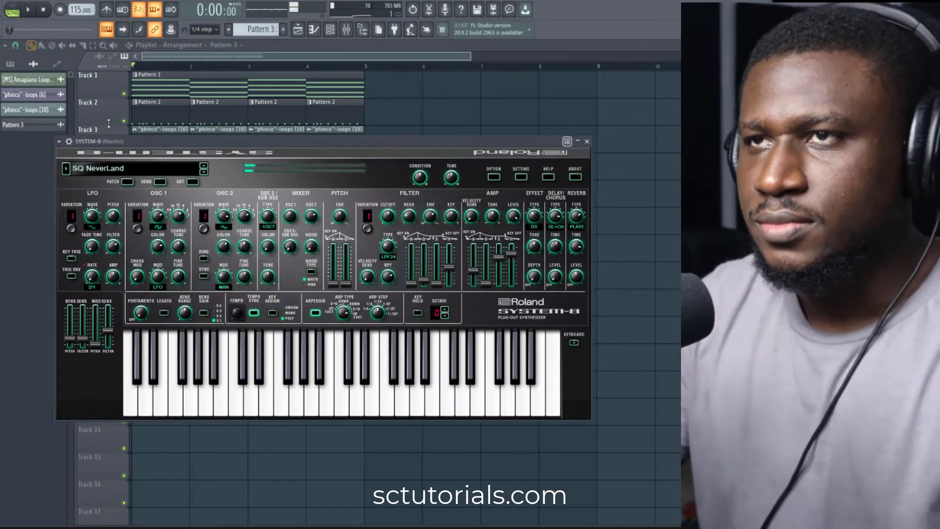
key("Escape")
- Check the rendered Track 4 clip's channel settings, close them and unmute Tracks 2 and 3
double_click(172, 163)
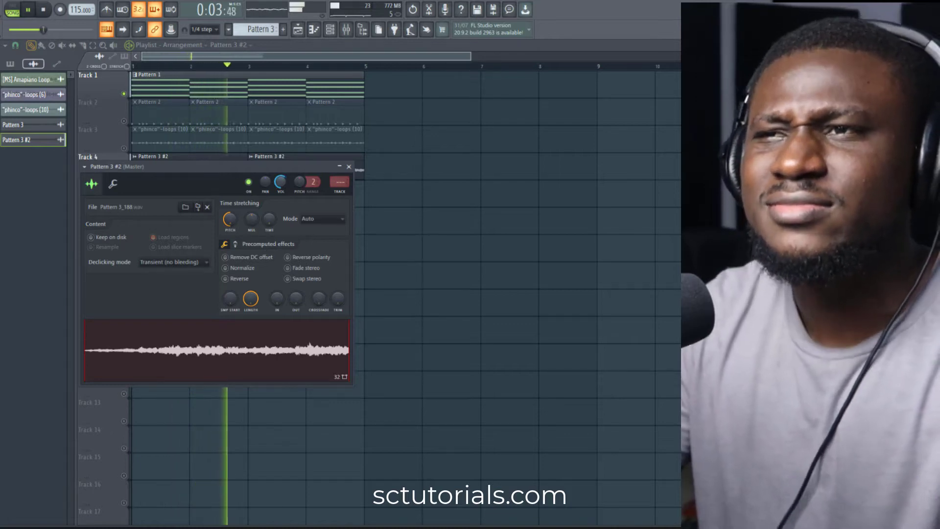
left_click(348, 166)
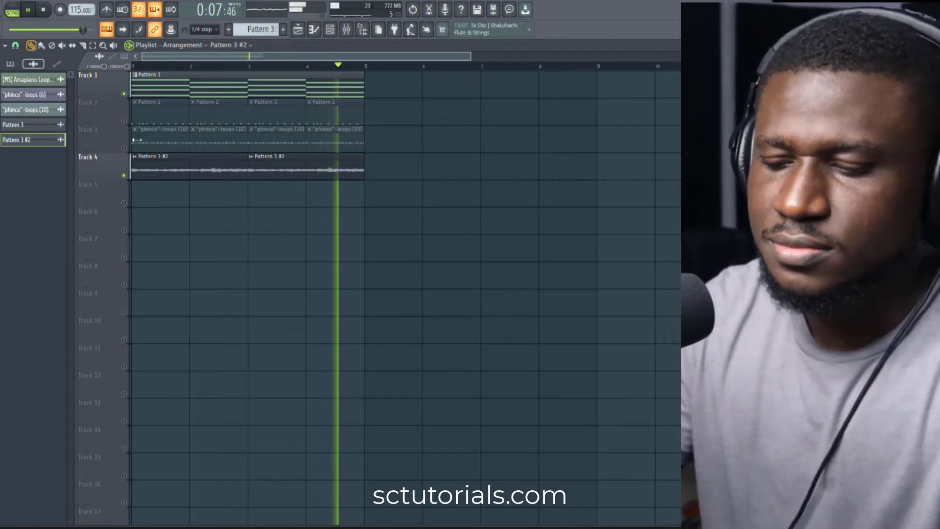
left_click(124, 149)
left_click(124, 121)
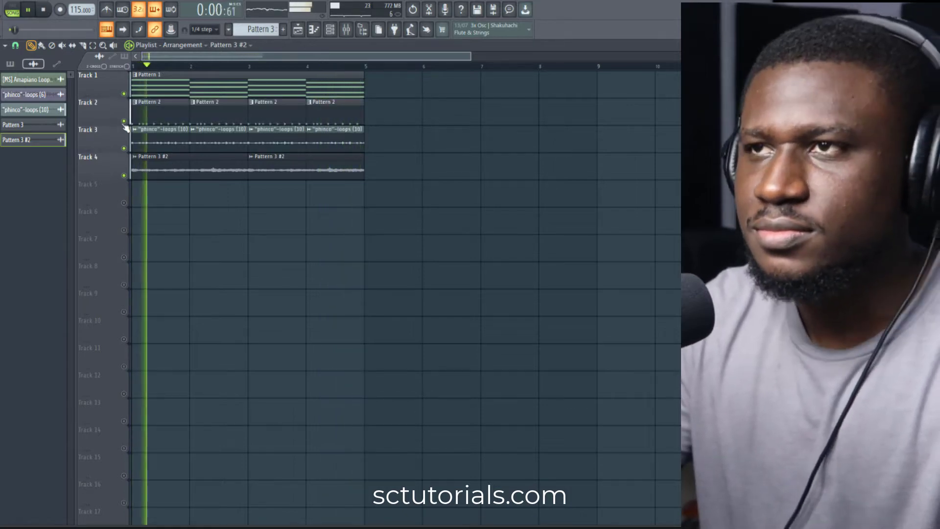
- Route the Pattern 3 #2 audio clip to mixer track 1 and load Fruity parametric EQ 2 in its first effect slot
double_click(175, 173)
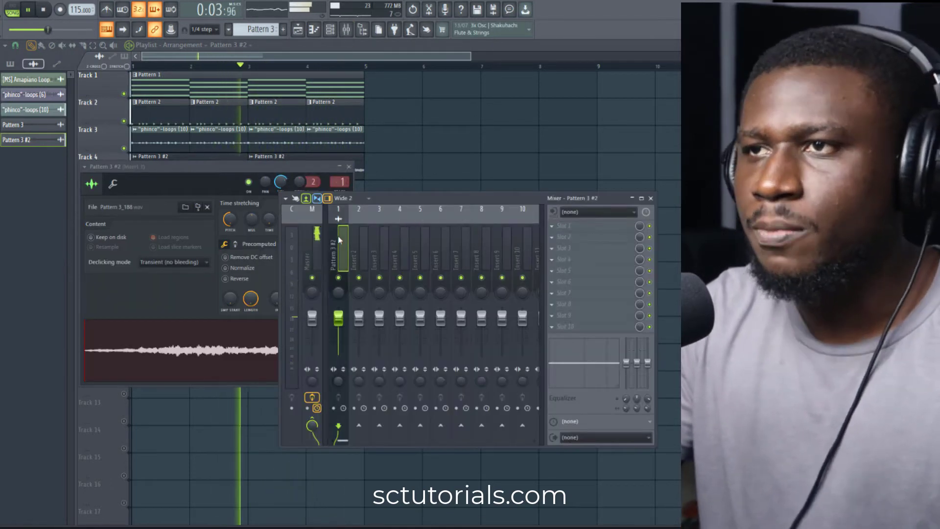
left_click(568, 226)
mouse_move(563, 238)
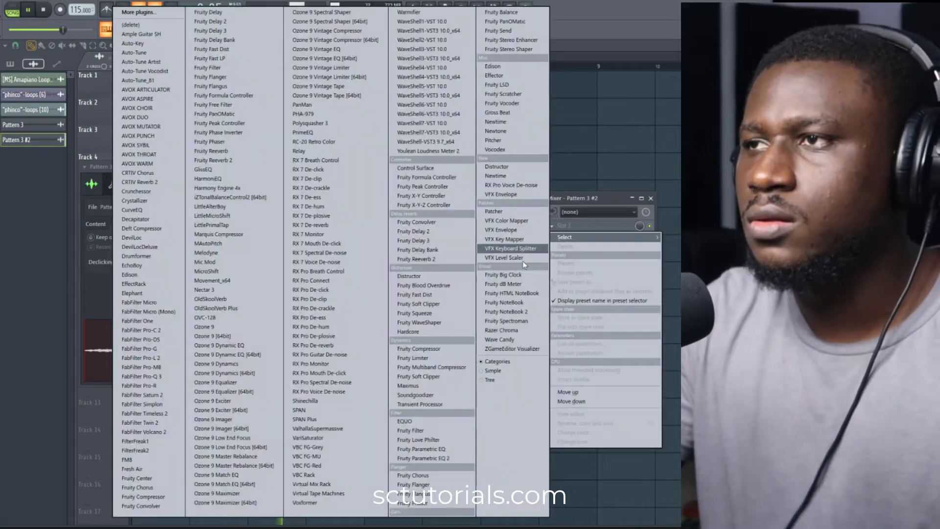
left_click(423, 458)
- Cut the low frequencies with EQ band 1 and boost the upper range with band 5
left_click_drag(99, 220, 113, 262)
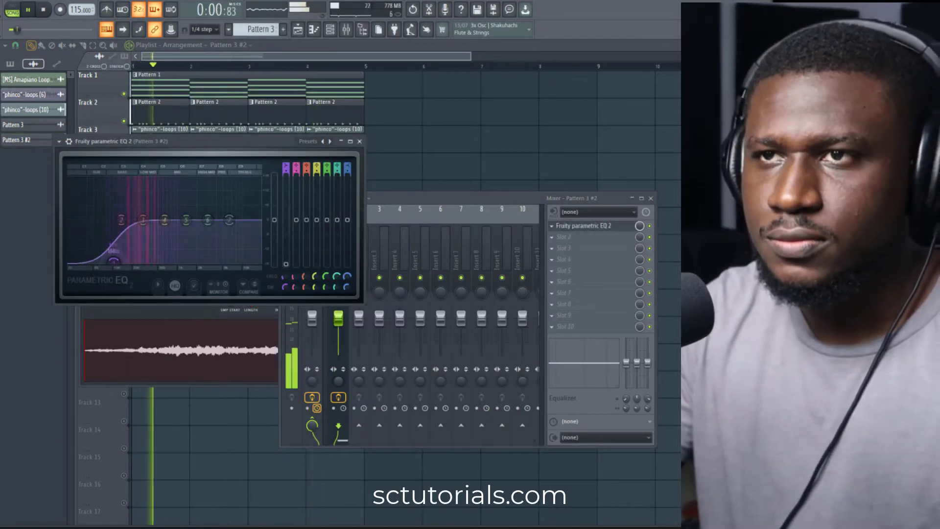
mouse_move(186, 220)
left_mouse_down()
mouse_move(197, 202)
mouse_move(164, 217)
mouse_move(196, 207)
left_mouse_up()
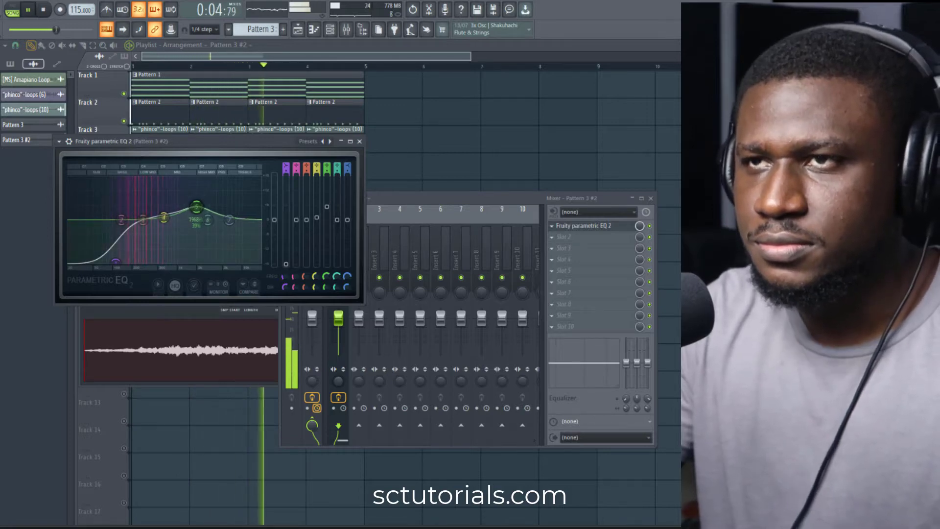
- Close the equalizer and mixer windows and open the channel settings of the Pattern 3 #2 clip on Track 4
left_click(278, 57)
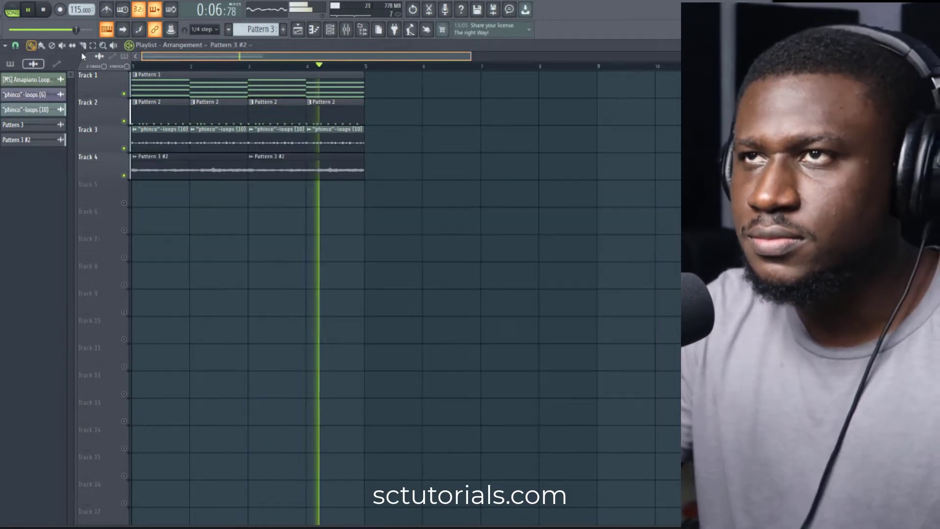
double_click(186, 172)
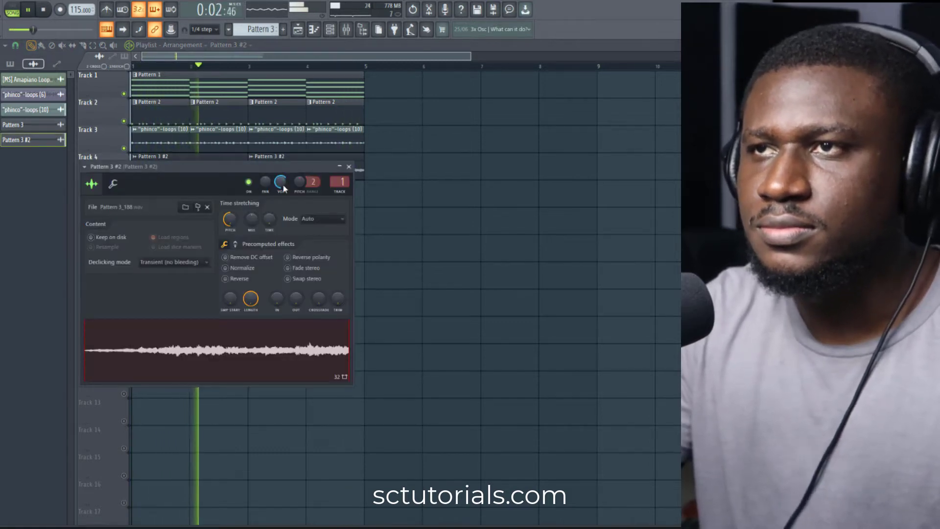
- Insert an Ample Guitar SH channel next to Lounge Lizard EP-4 and switch its amplifier to the Lead 800
left_click(345, 30)
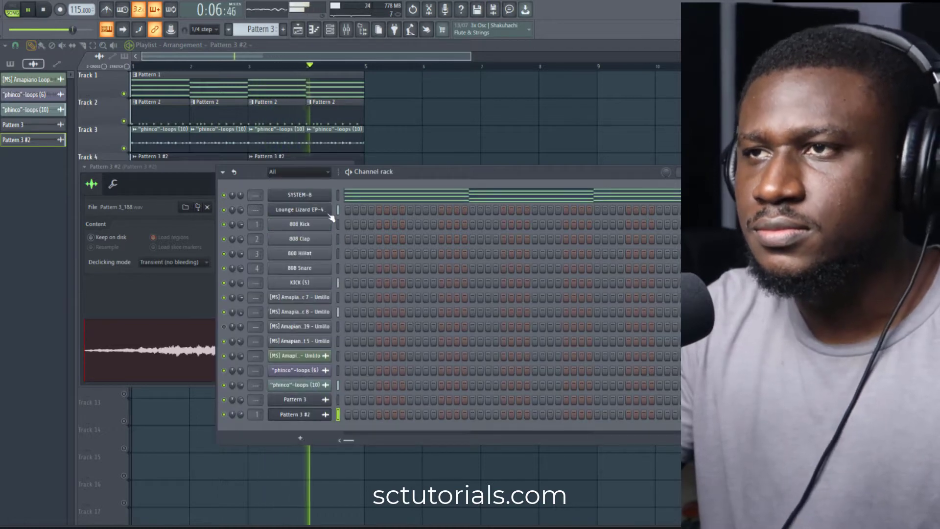
right_click(324, 210)
mouse_move(387, 286)
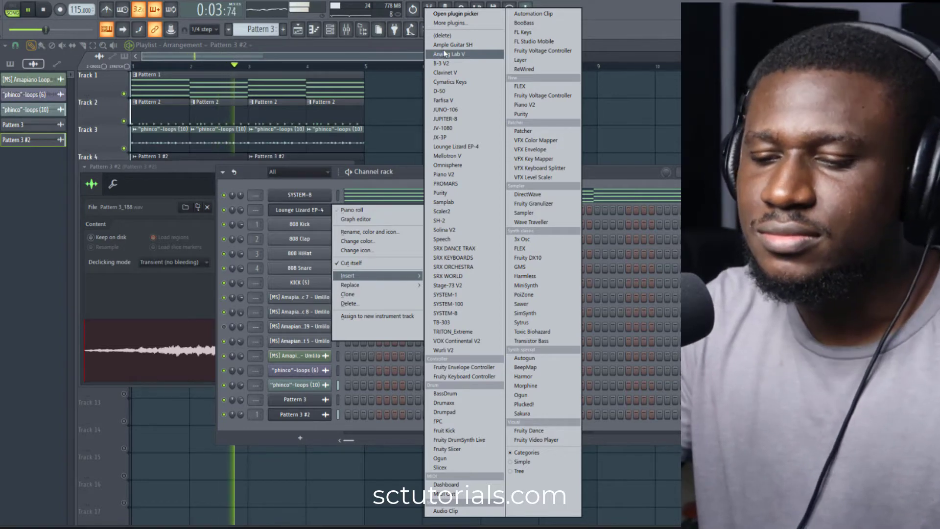
left_click(444, 46)
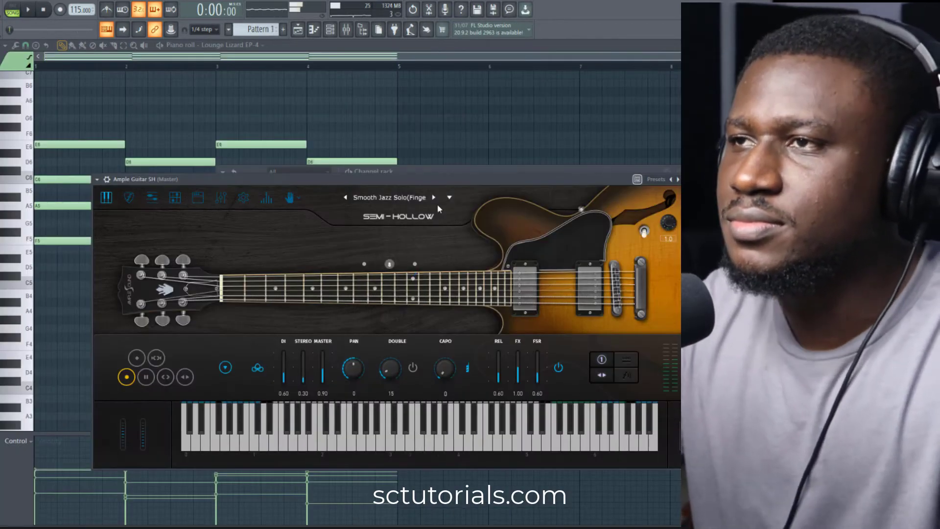
left_click(198, 199)
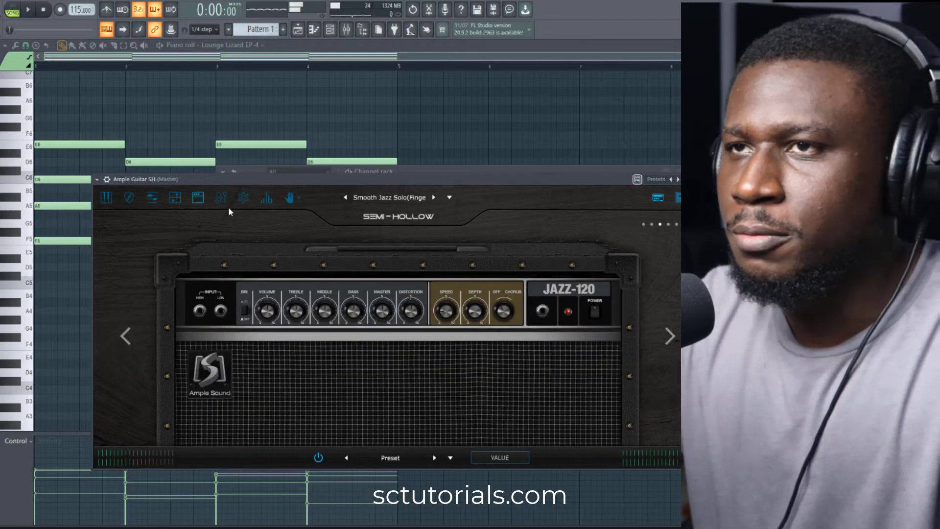
left_click(675, 343)
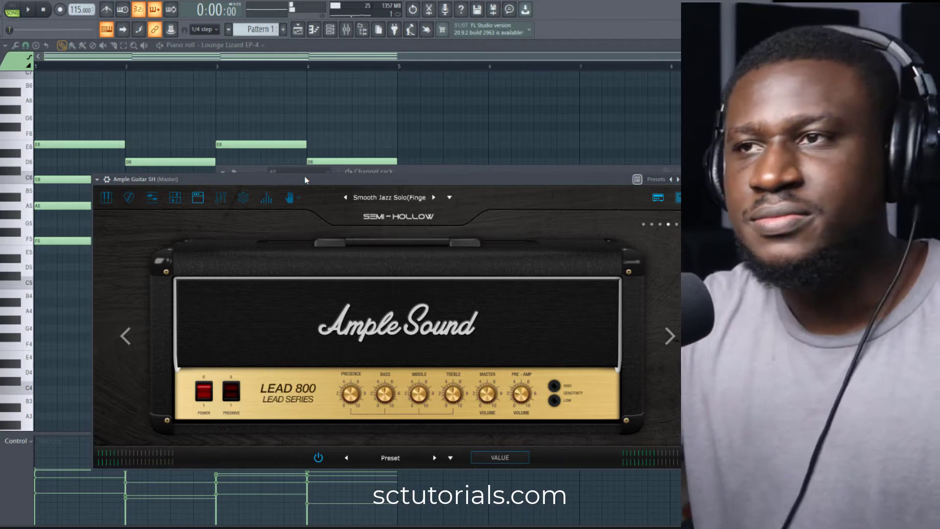
- Record a guitar melody into Pattern 4 on Track 5 over the looping beat
key("space")
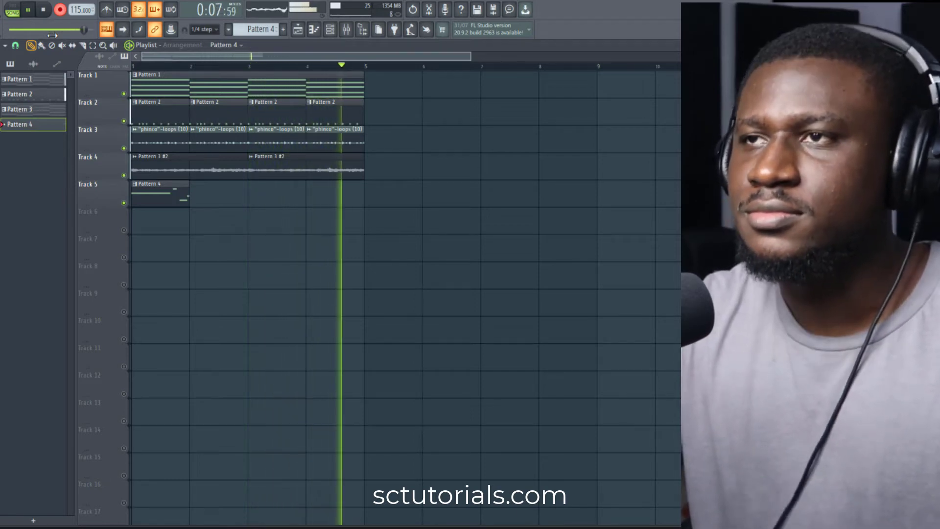
key("space")
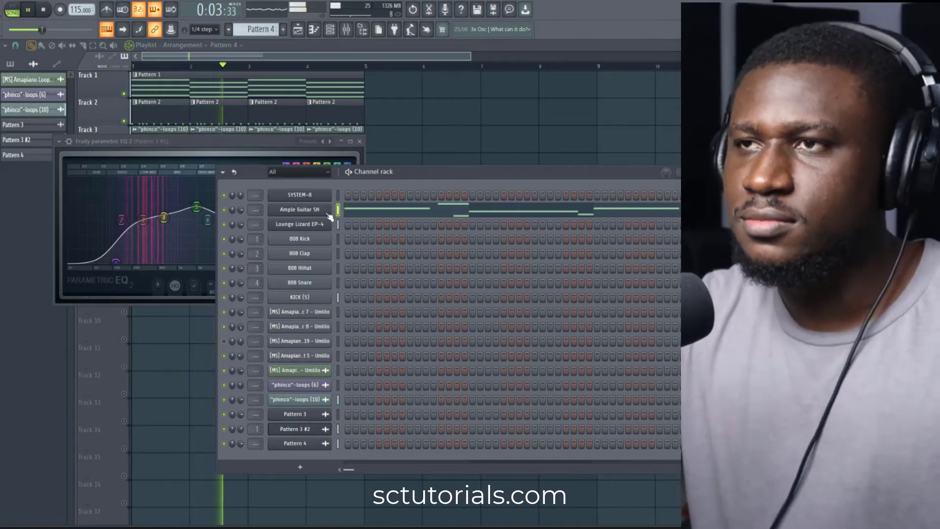
- Switch Ample Guitar SH to the Suite 830 preset, record a part into Pattern 5 on Track 6, and close the plugin windows
left_click(328, 213)
key("space")
left_click(434, 197)
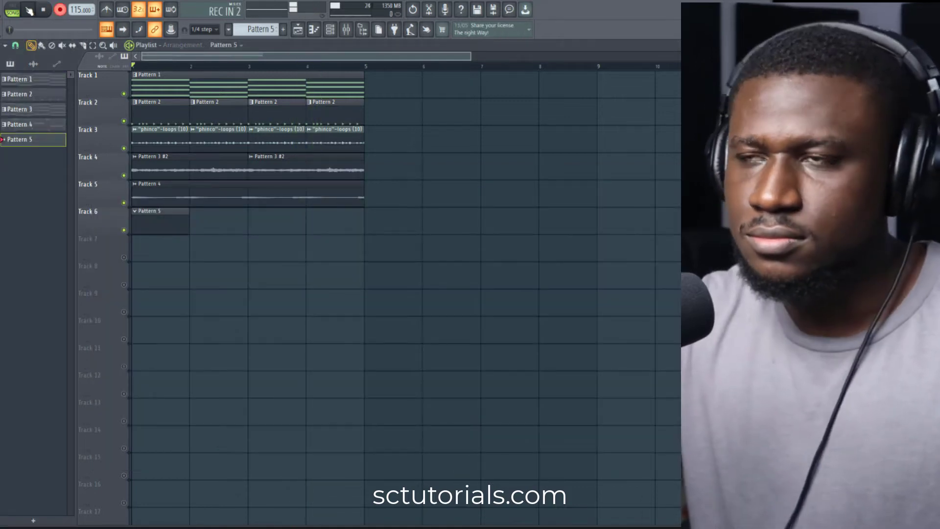
key("space")
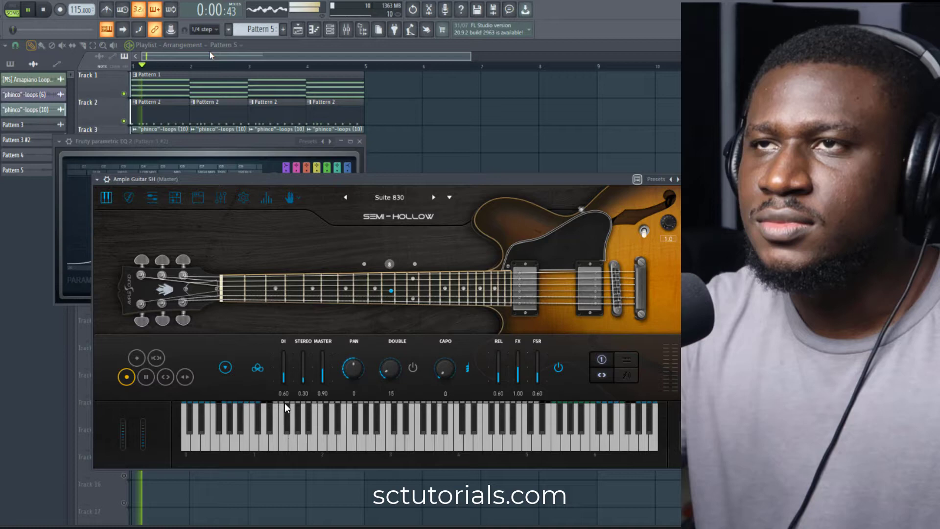
key("F12")
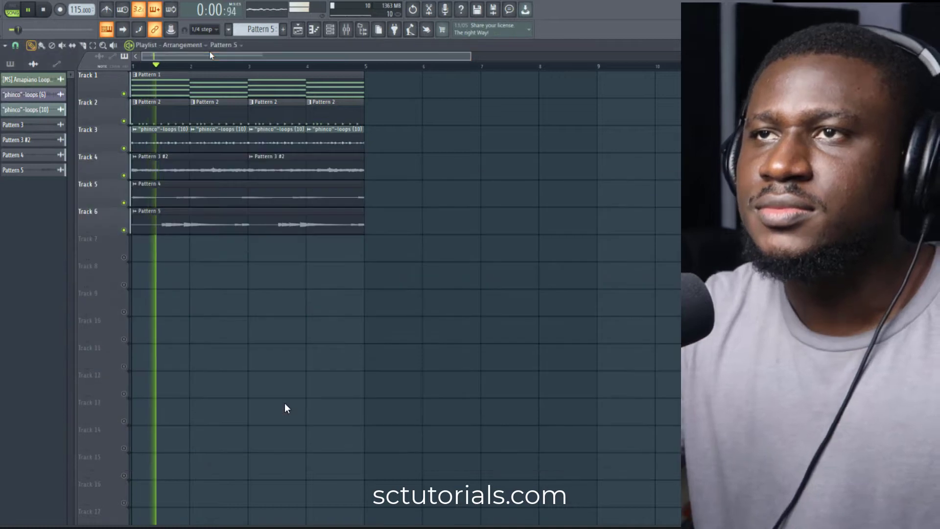
- Show all channels in the channel rack and insert a TRITON_Extreme instrument next to Lounge Lizard EP-4
left_click(330, 30)
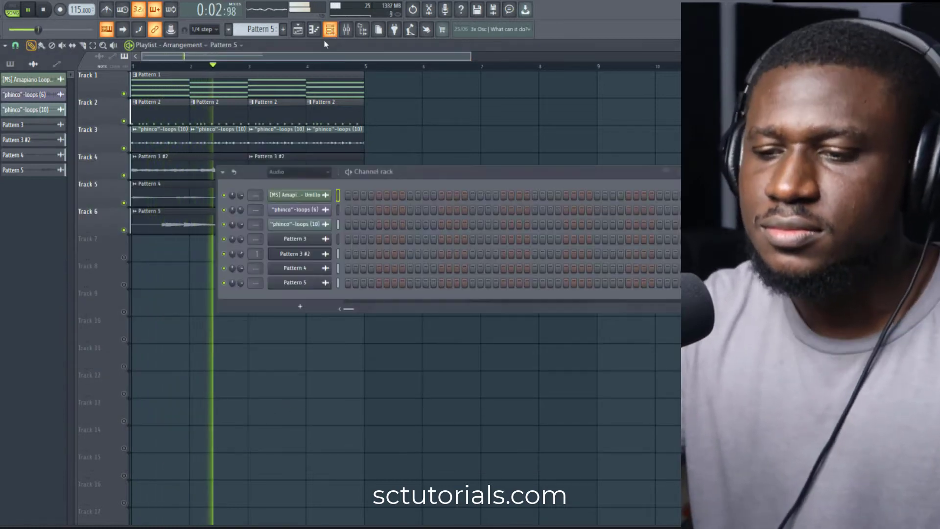
left_click(311, 172)
left_click(314, 182)
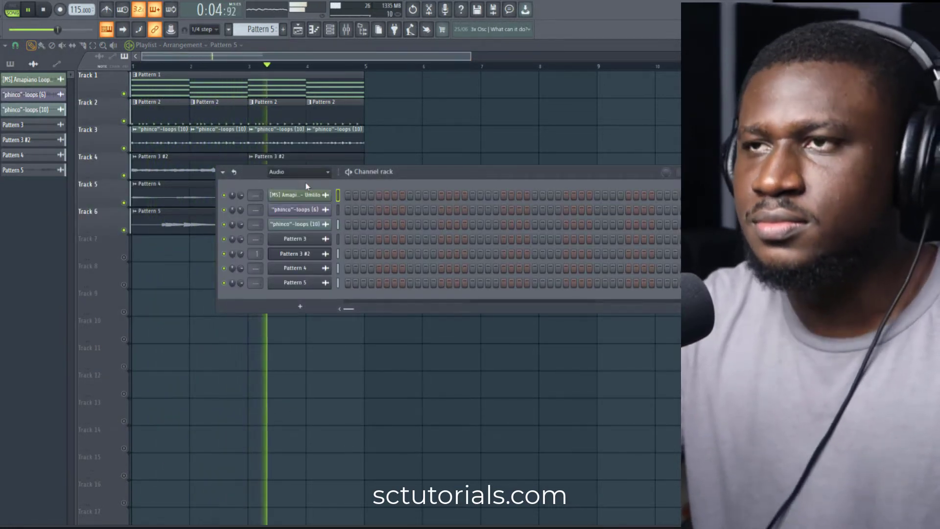
right_click(310, 227)
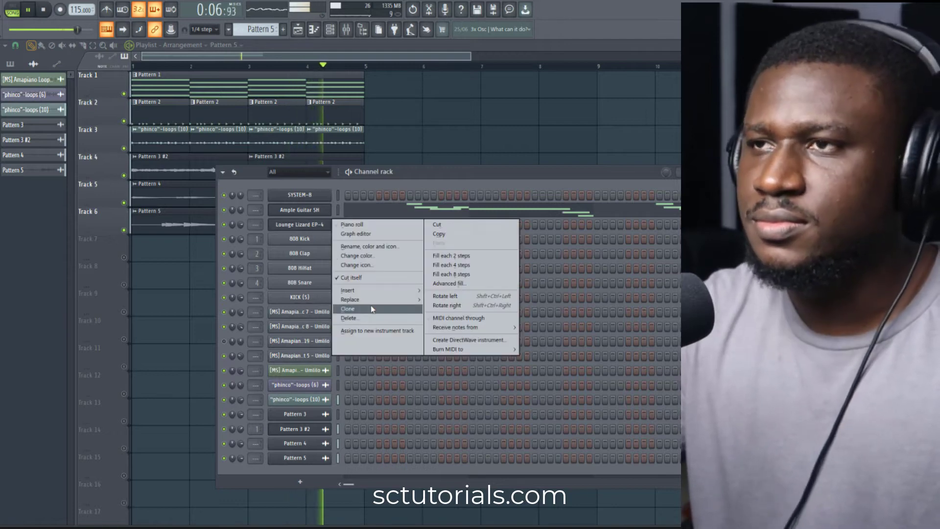
mouse_move(368, 292)
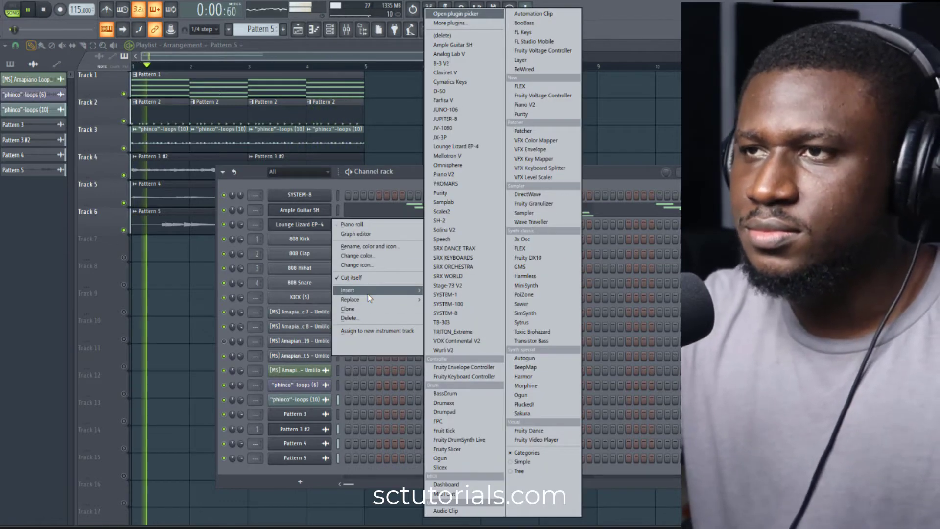
left_click(453, 332)
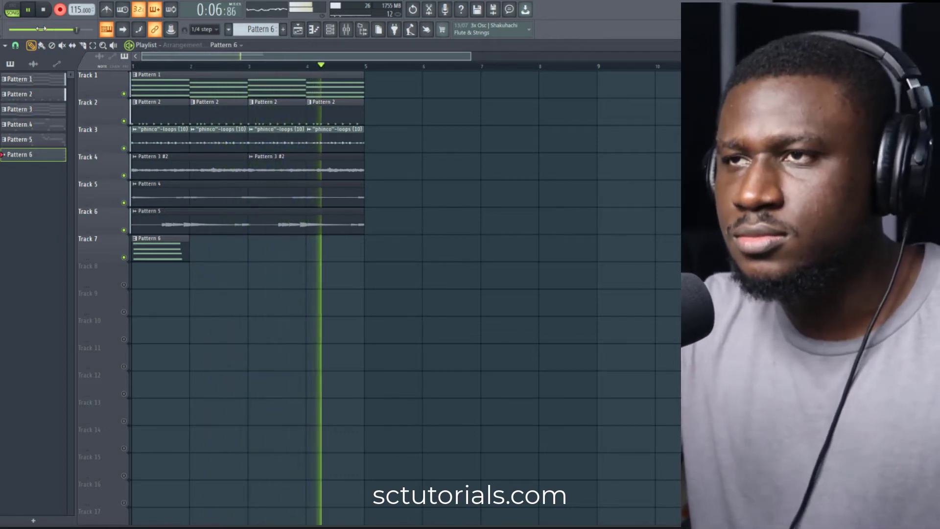
- Finish recording the TRITON chords in Pattern 6 on Track 7, render the pattern to audio in its place and close the plugin windows
key("space")
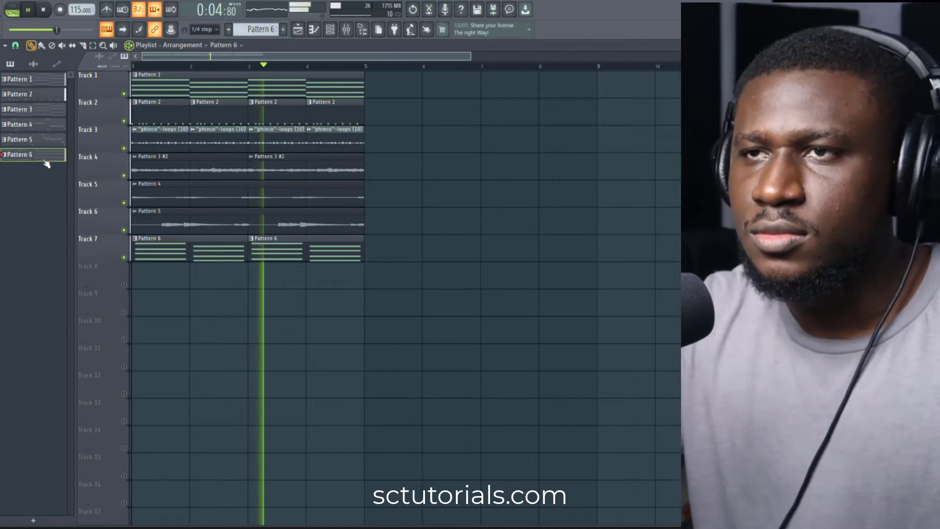
right_click(46, 158)
left_click(76, 345)
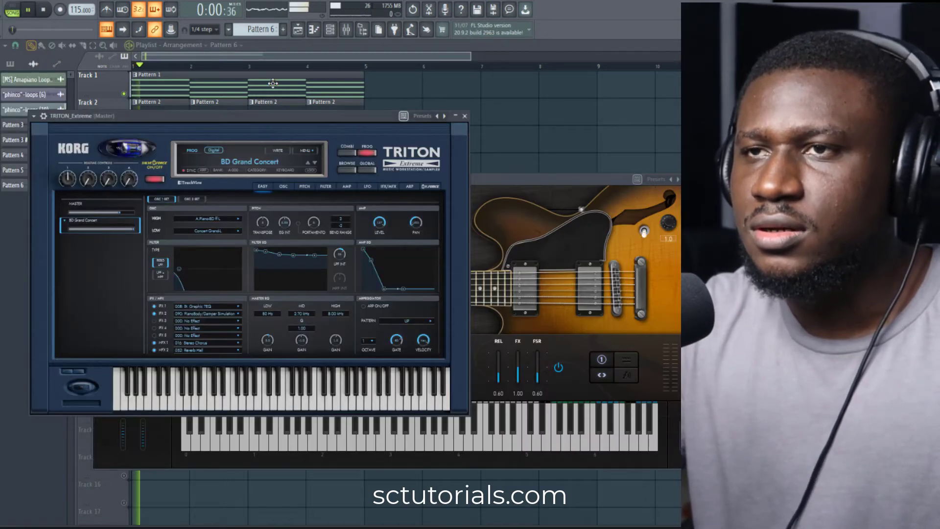
left_click(285, 55)
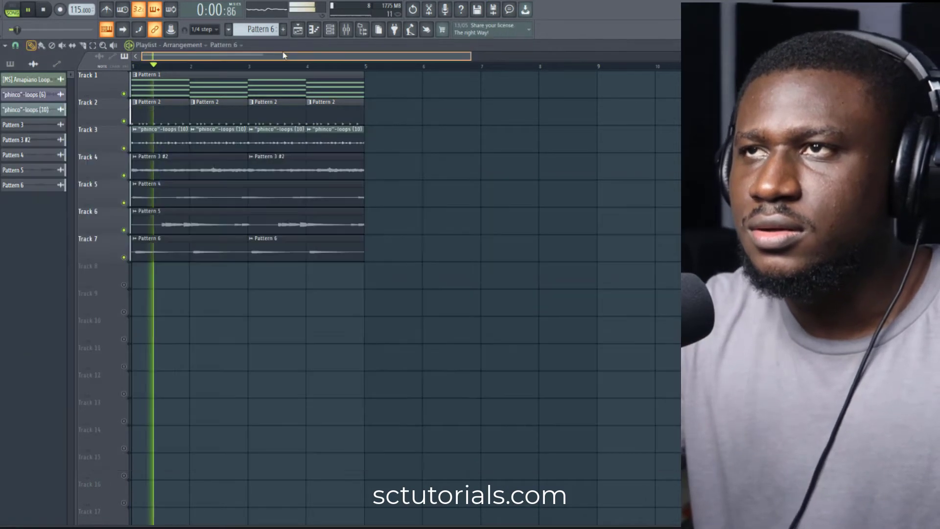
- Route the Pattern 6 audio clip from Track 7 to mixer track 2
double_click(157, 240)
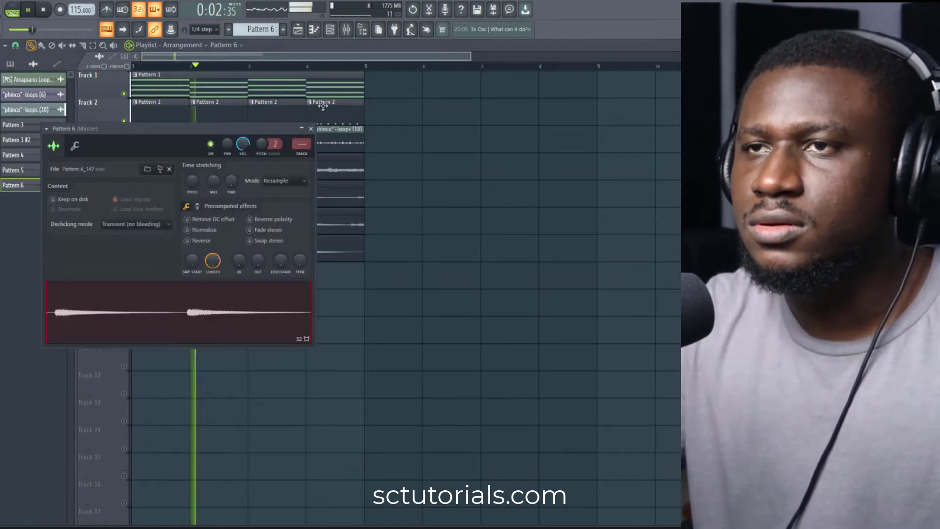
left_click(346, 29)
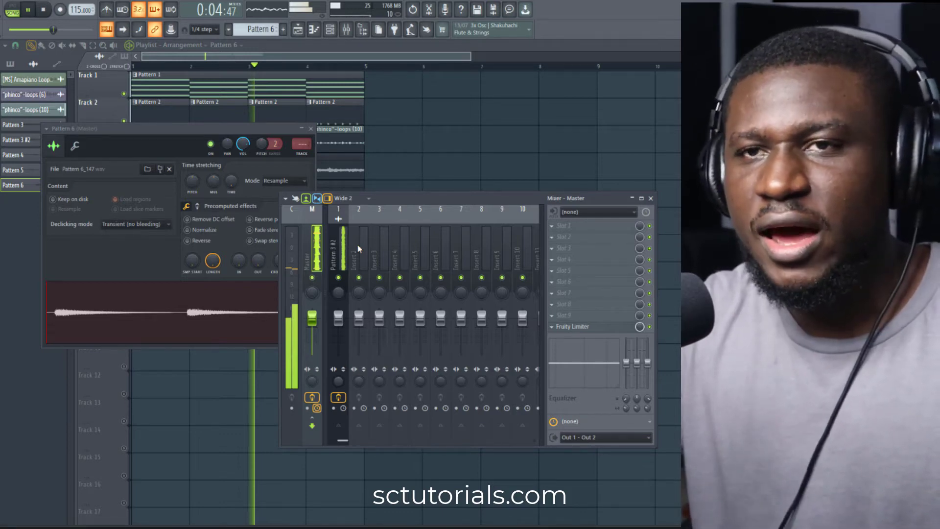
left_click(358, 249)
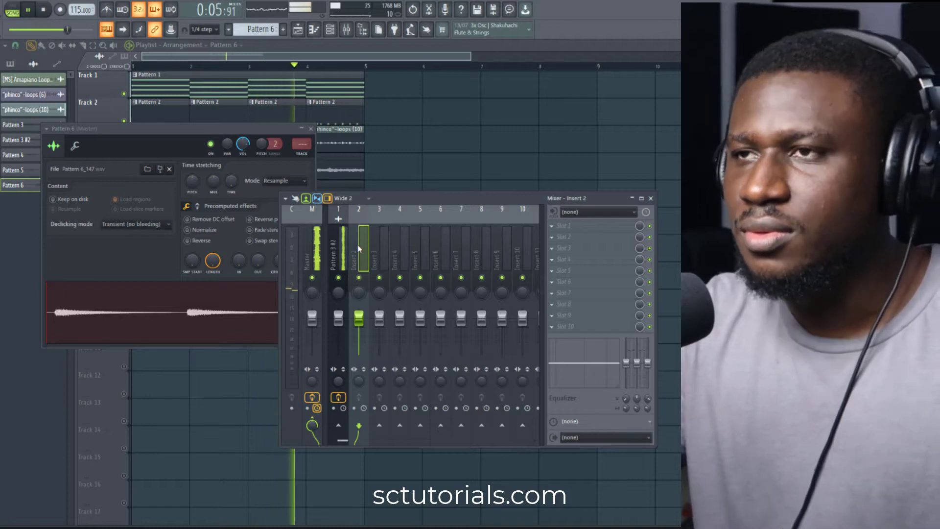
key("ctrl+l")
key("space")
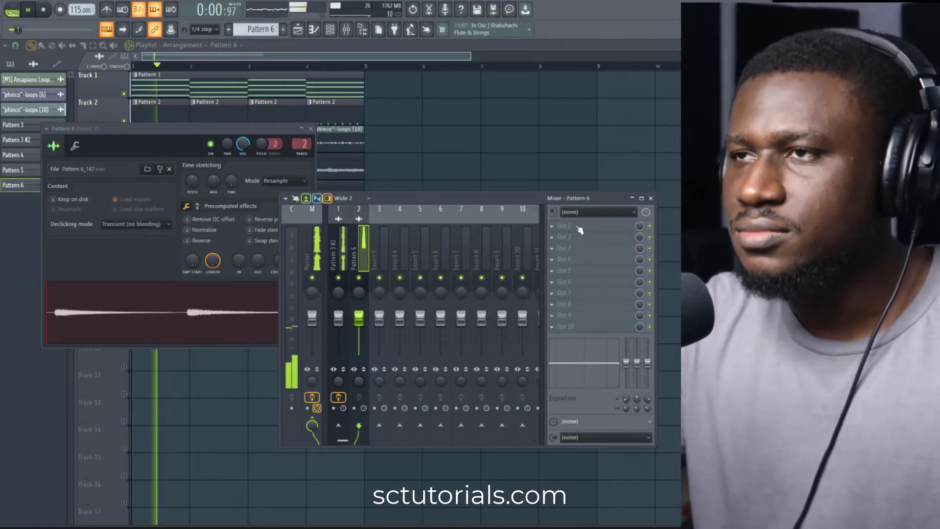
- Load Fruity Parametric EQ 2 in Pattern 6's first effect slot and cut the lows with band 1 and the highs with band 7
left_click(582, 226)
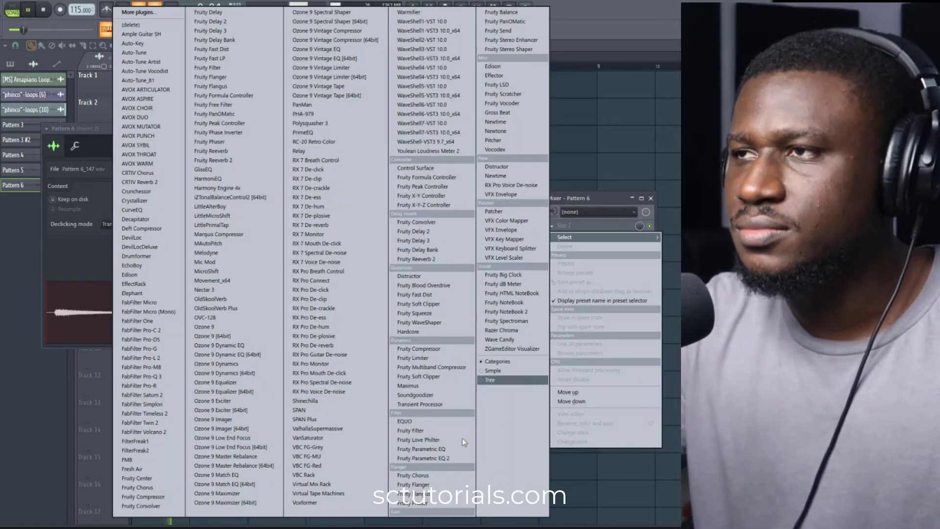
left_click(427, 459)
left_click_drag(229, 280, 228, 290)
left_click_drag(126, 246, 133, 287)
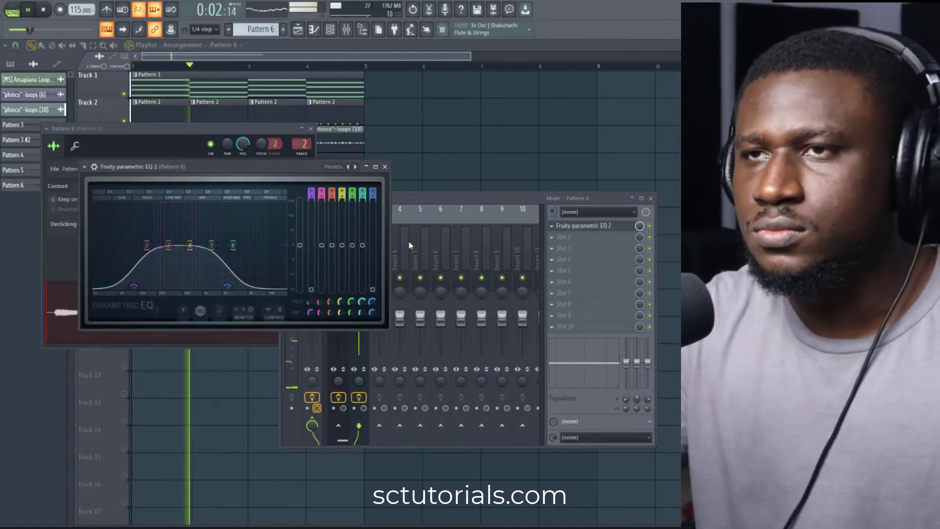
left_click_drag(228, 288, 232, 288)
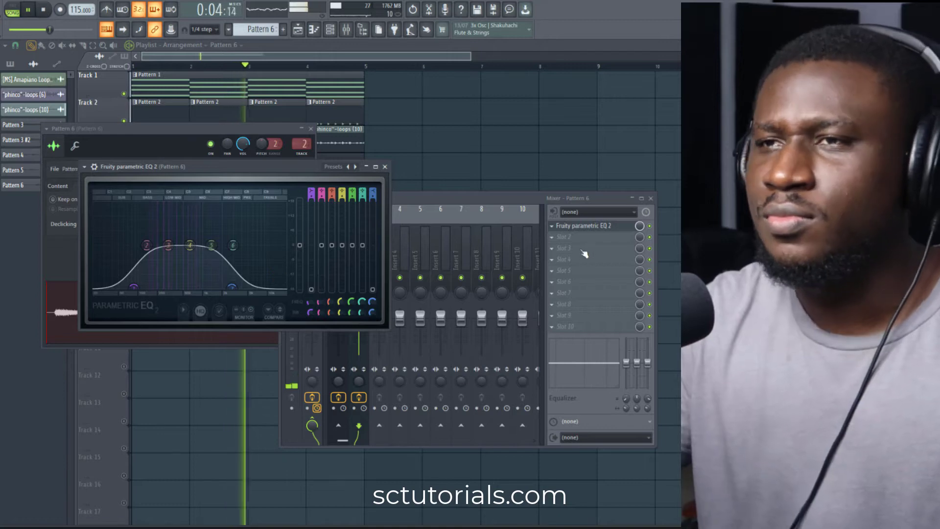
- Add Fruity Chorus in the second effect slot and Fruity Compressor in the third slot of the Pattern 6 mixer track
left_click(573, 237)
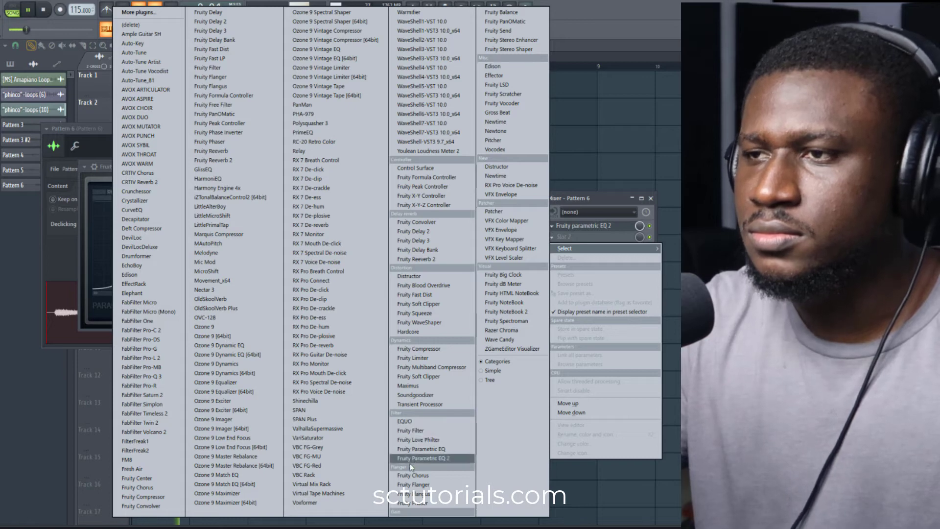
left_click(412, 476)
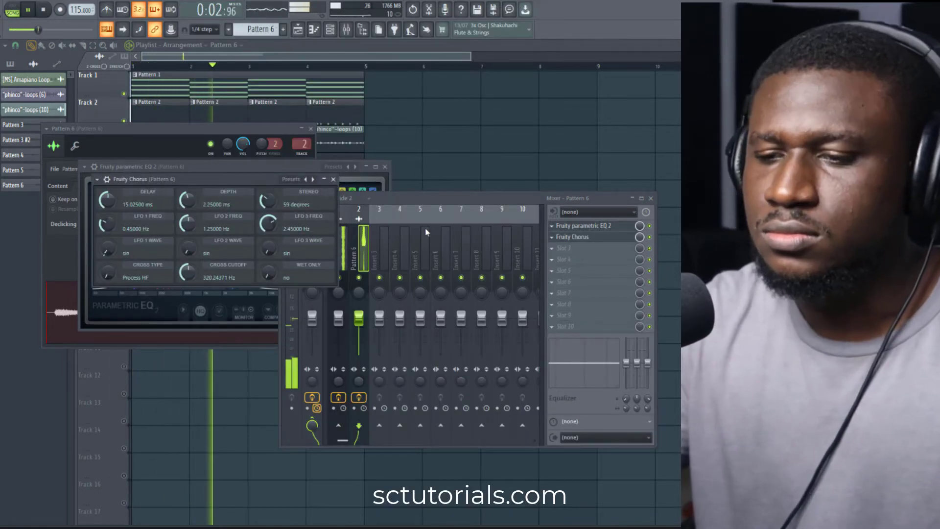
left_click(592, 253)
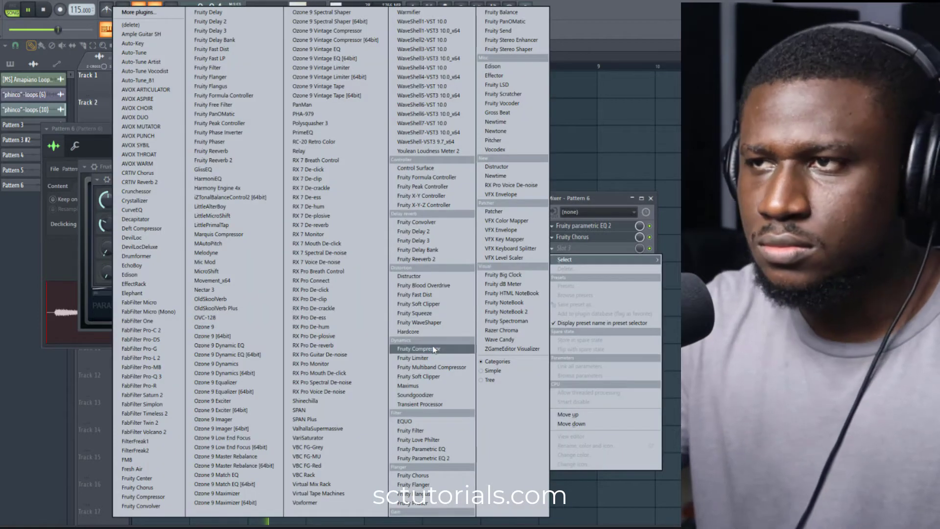
left_click(418, 349)
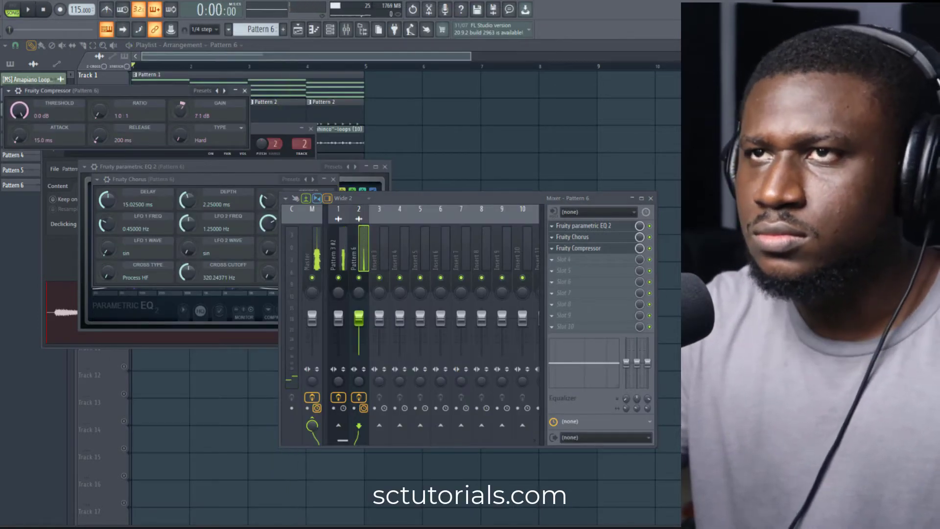
- Set the compressor to a -22.6 dB threshold and 7.6:1 ratio, and lower the Pattern 6 mixer track's volume
left_click_drag(98, 112, 98, 79)
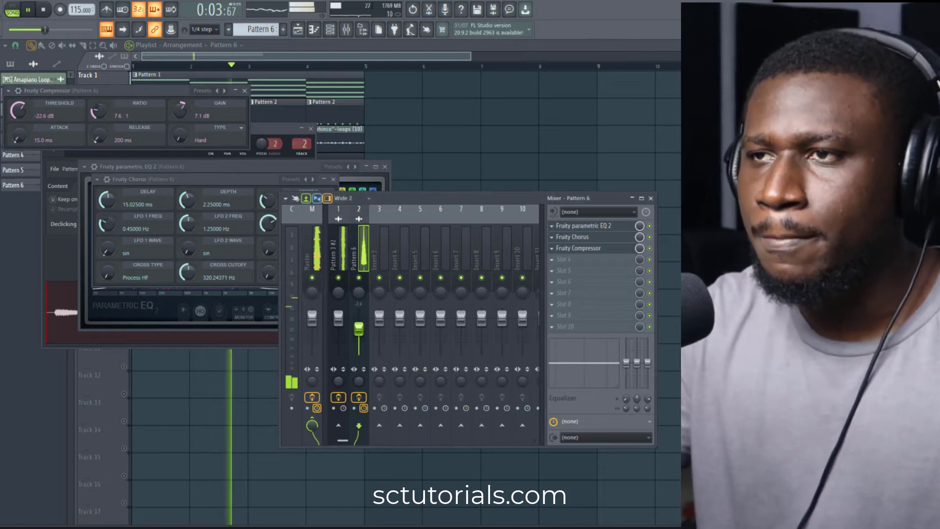
left_click_drag(368, 320, 369, 330)
key("space")
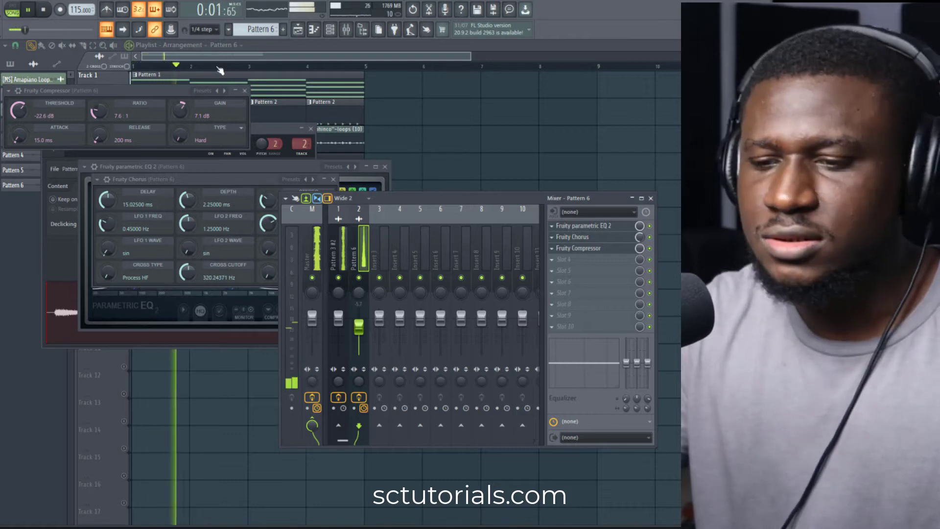
- Close the plugin and mixer windows, solo Track 7 and play it back
key("F12")
key("space")
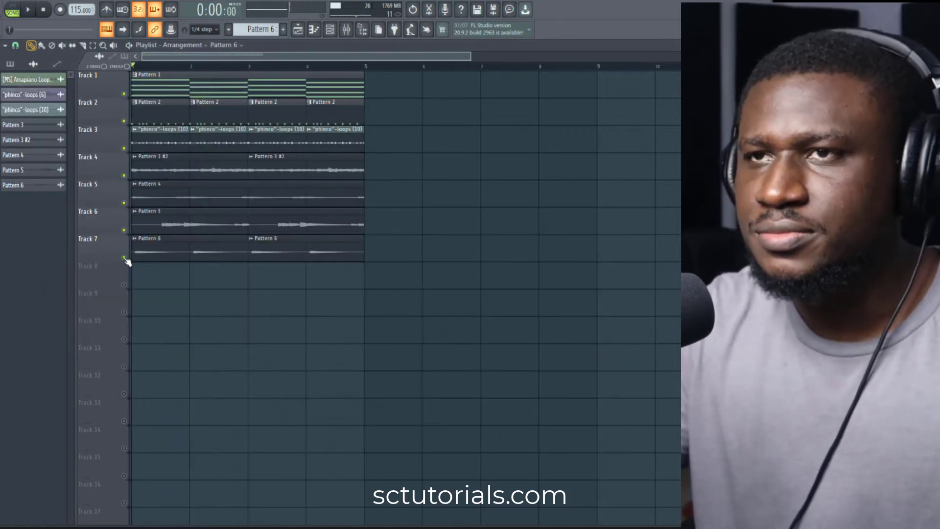
left_click(123, 257, "ctrl")
key("space")
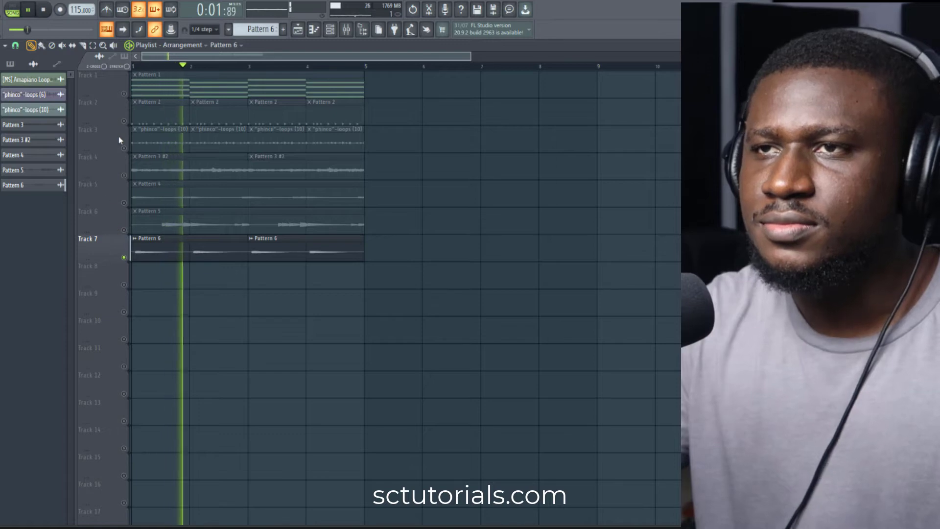
- Unmute Tracks 1 and 2 one after the other, restarting playback to hear each together with Track 7
left_click(123, 93)
key("space")
key("space")
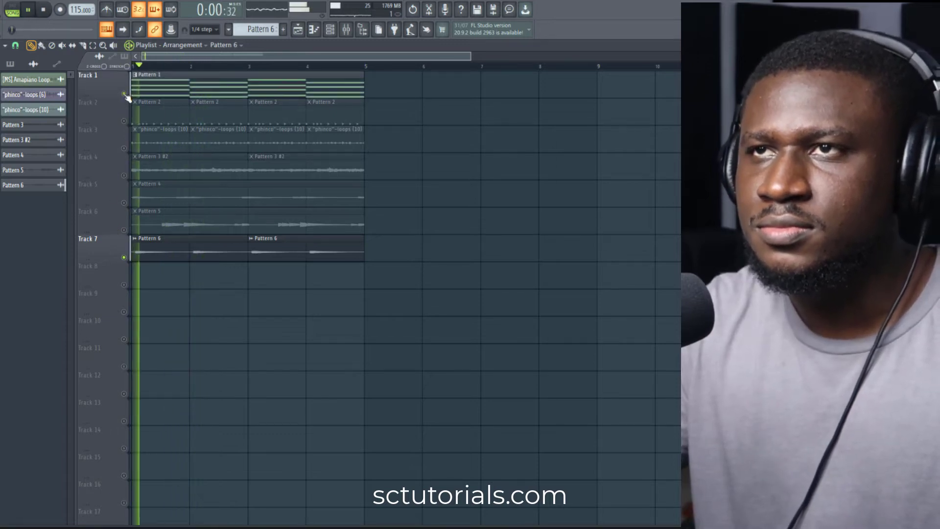
left_click(124, 121)
key("space")
key("space")
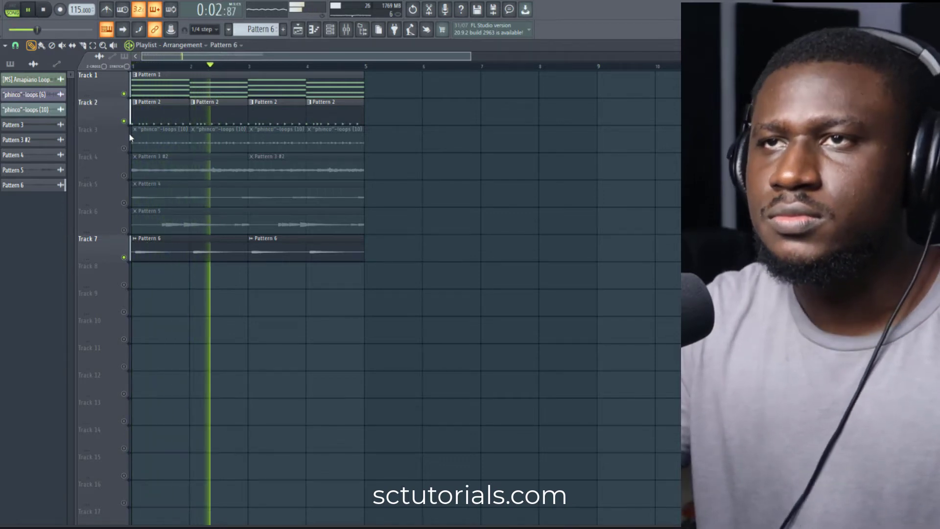
- Unmute Tracks 3 to 6 during playback and delete the Pattern 4 clip from Track 5
left_click(124, 148)
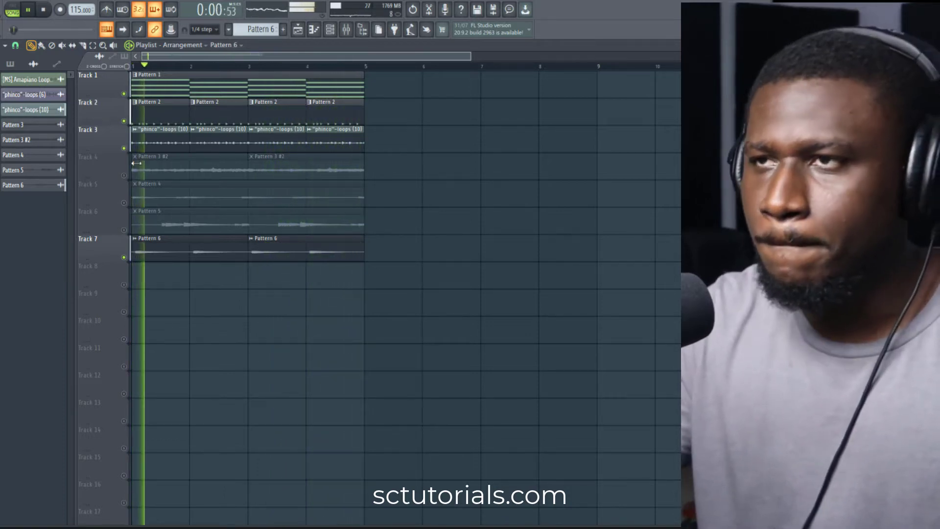
left_click(125, 175)
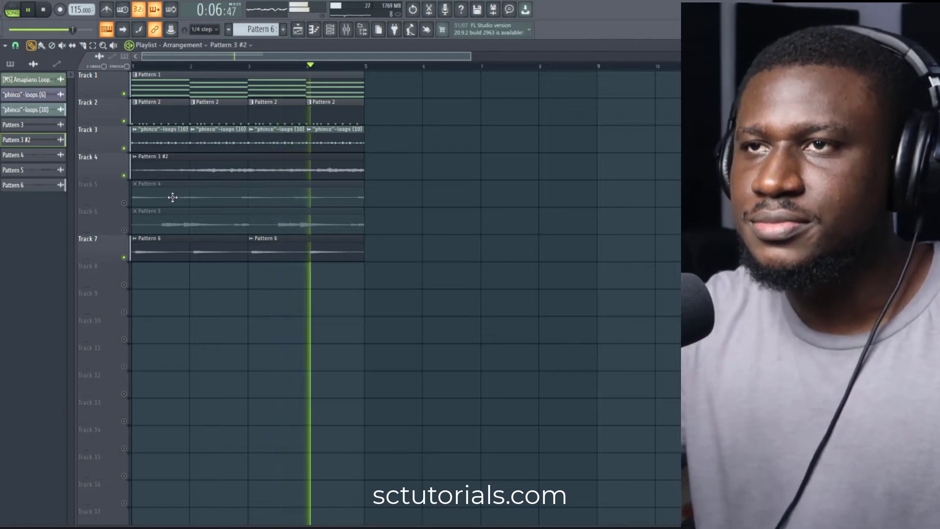
left_click(124, 202)
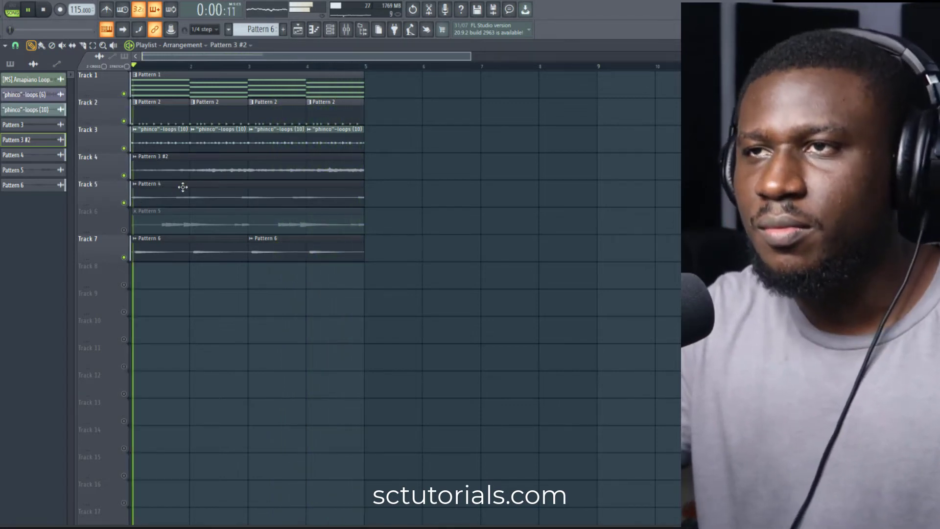
left_click(124, 202)
left_click(124, 230)
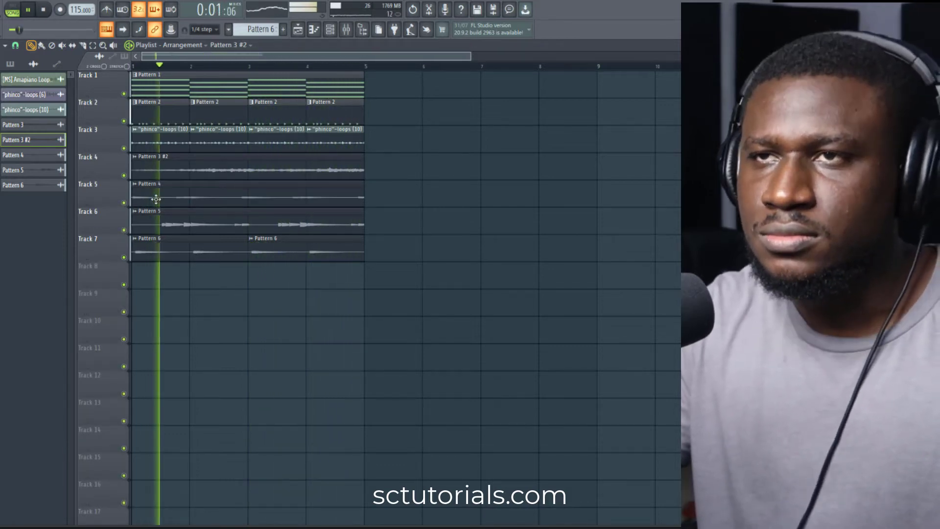
right_click(157, 200)
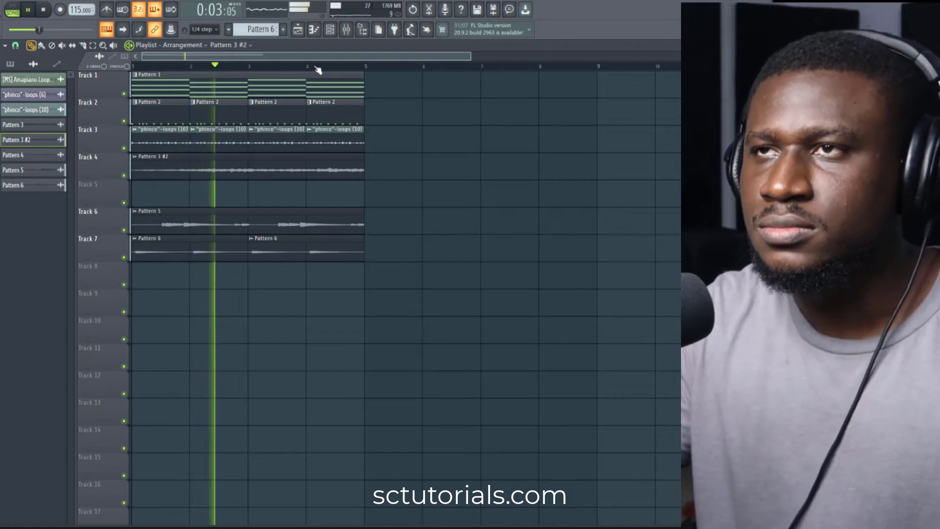
- Show all channels in the channel rack and record a TRITON Extreme brass chord part into Pattern 7 on Track 8
left_click(330, 31)
left_click(294, 171)
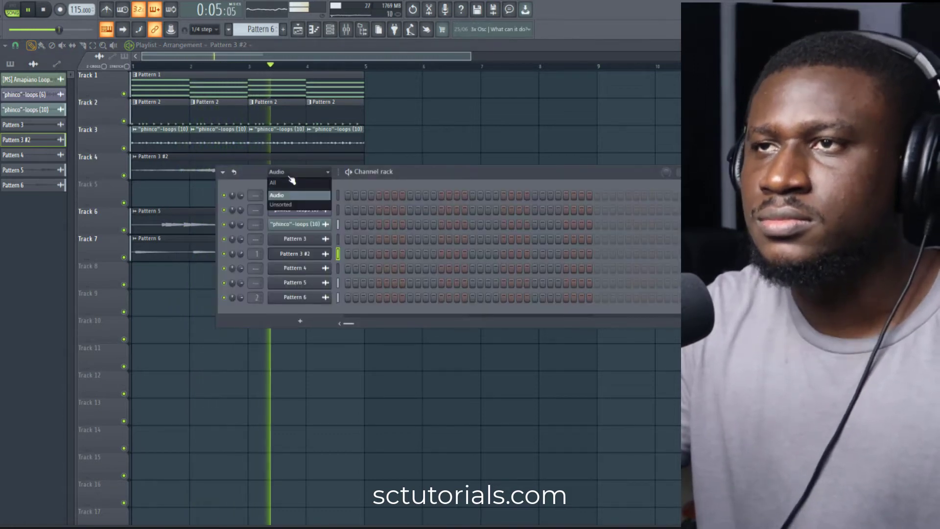
left_click(289, 183)
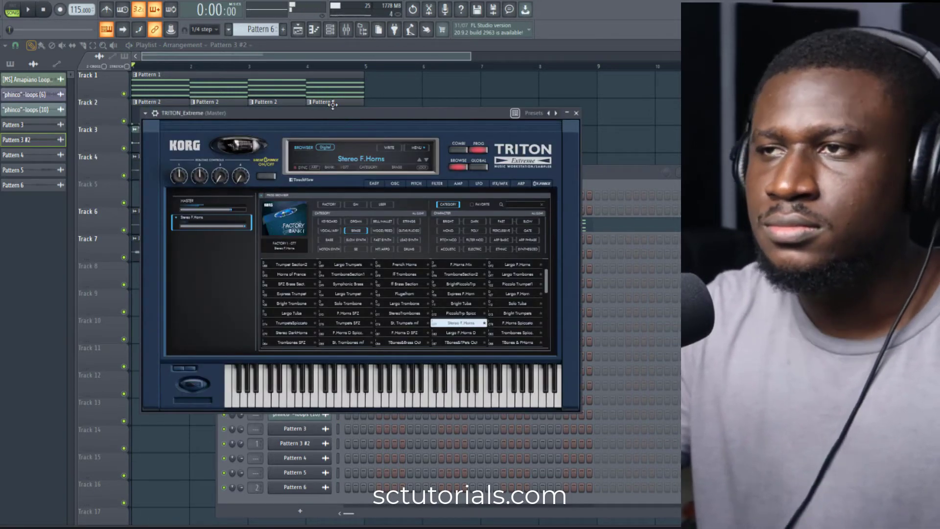
key("space")
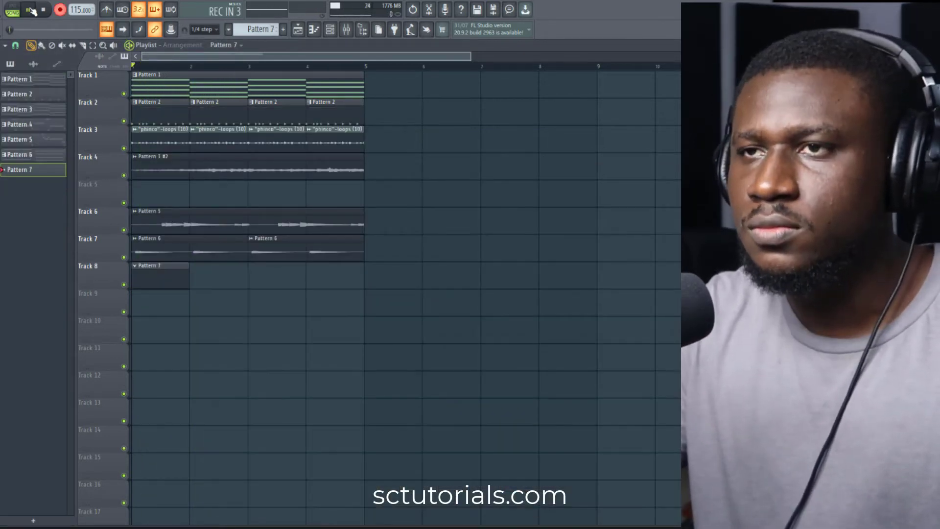
left_click(30, 9)
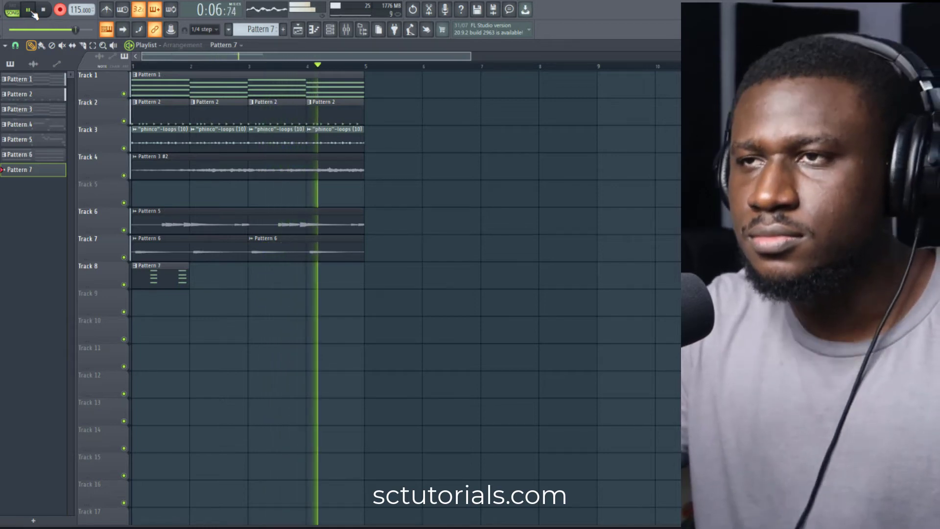
key("space")
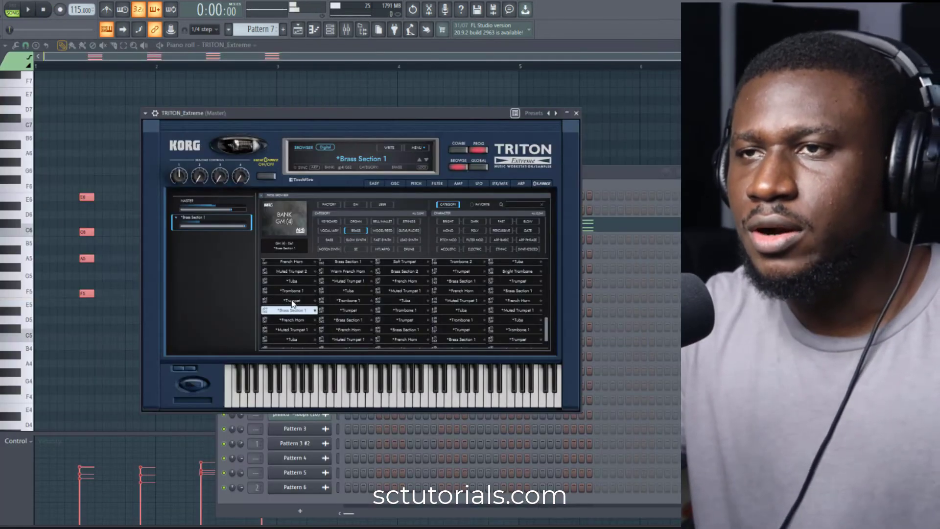
- Switch TRITON Extreme to the *Tuba brass program and play the Pattern 7 chords back within the arrangement
scroll(296, 292, "down", 2)
scroll(296, 292, "up", 2)
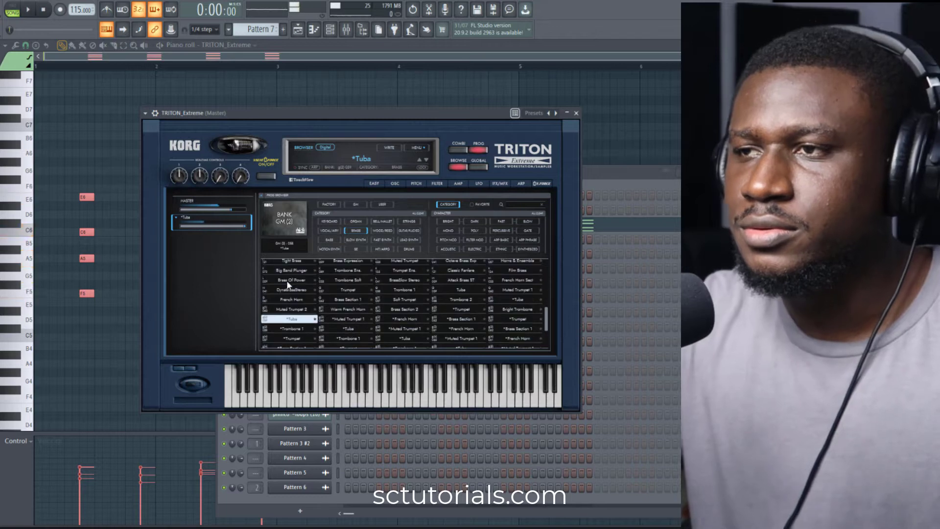
key("space")
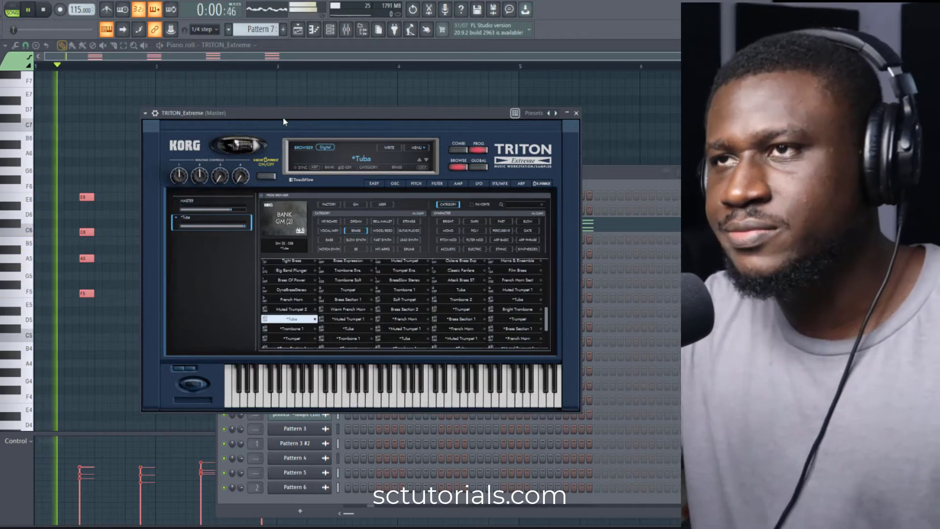
key("F6")
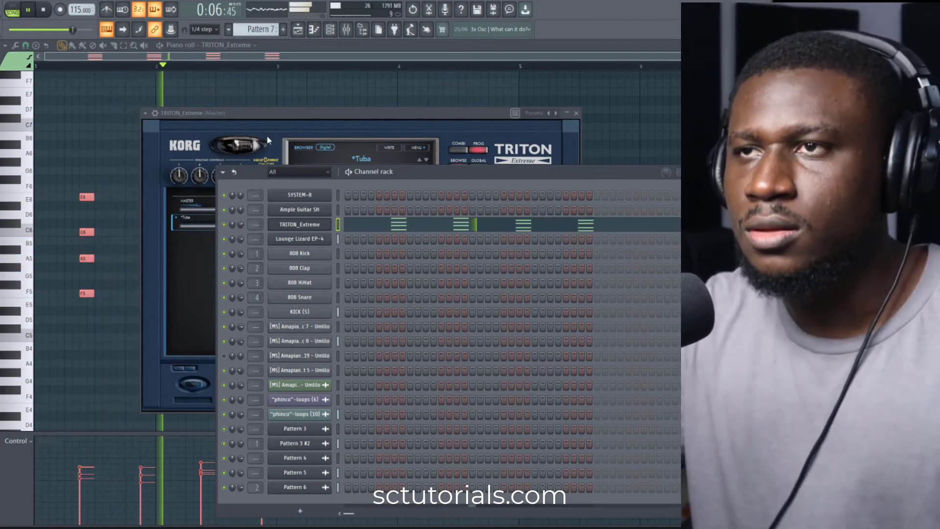
left_click(263, 113)
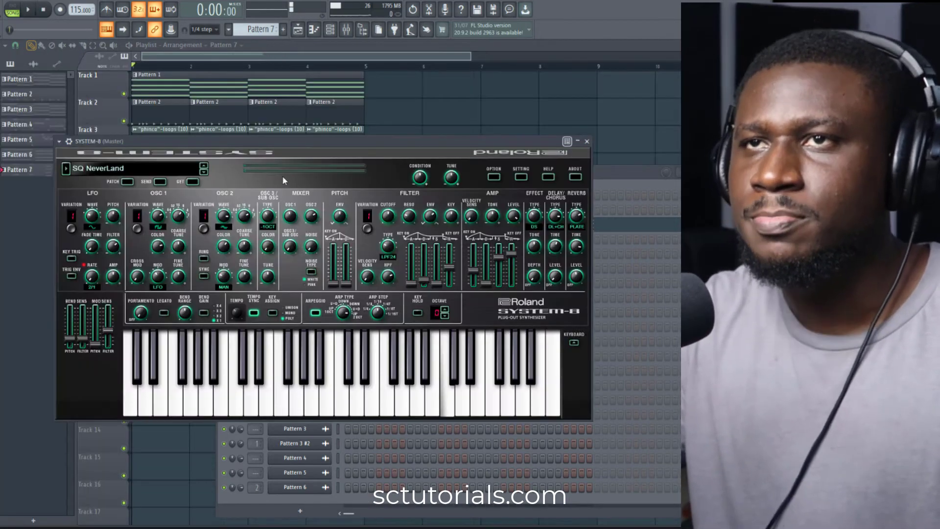
- Step through the SYSTEM-8 patches as far as LD Whistling Ld and record a part into Pattern 8 on Track 9
left_click(204, 173)
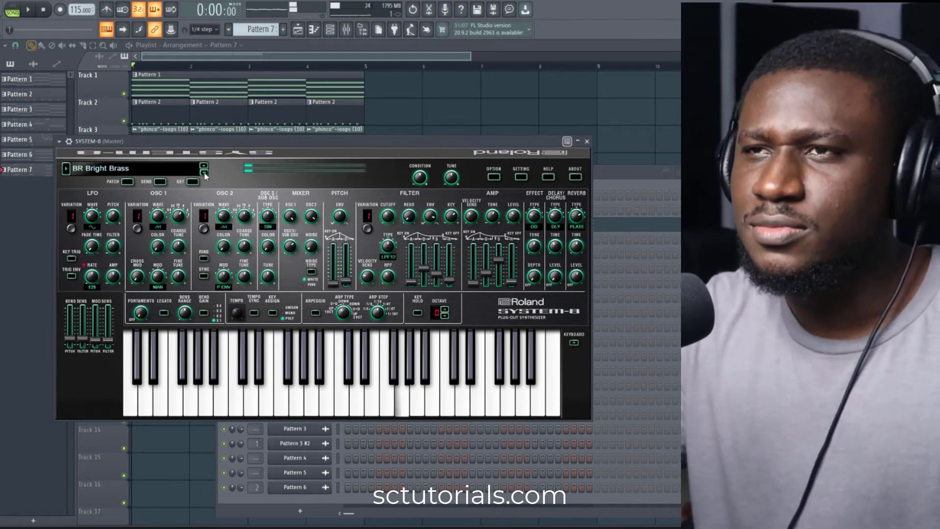
left_click(204, 172)
left_click(204, 173)
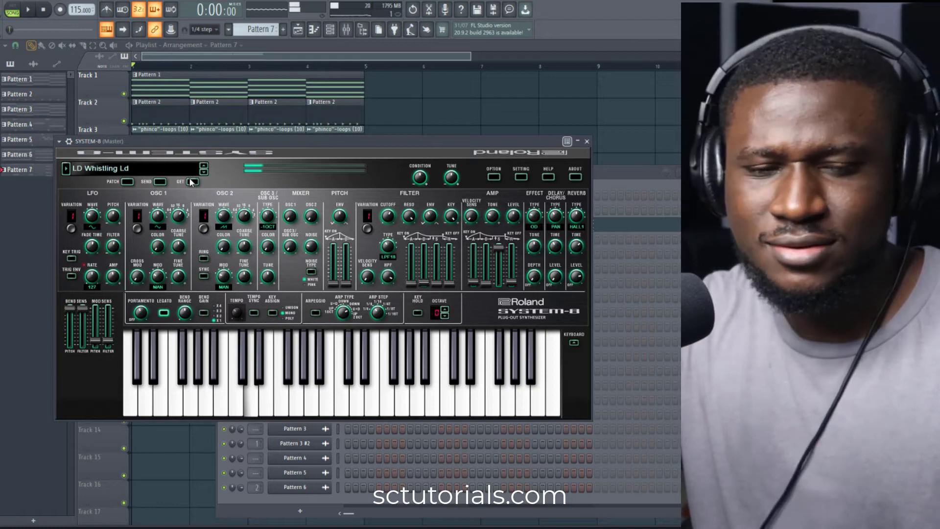
key("space")
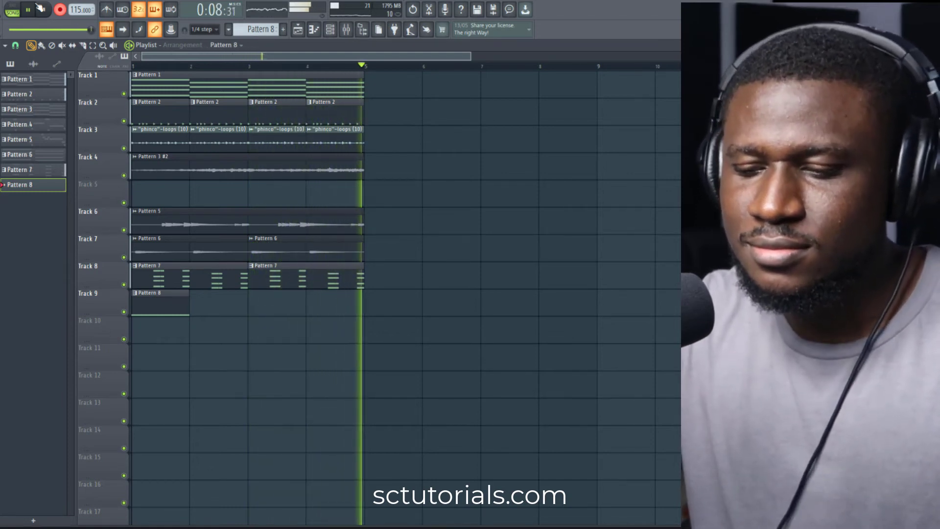
left_click(40, 8)
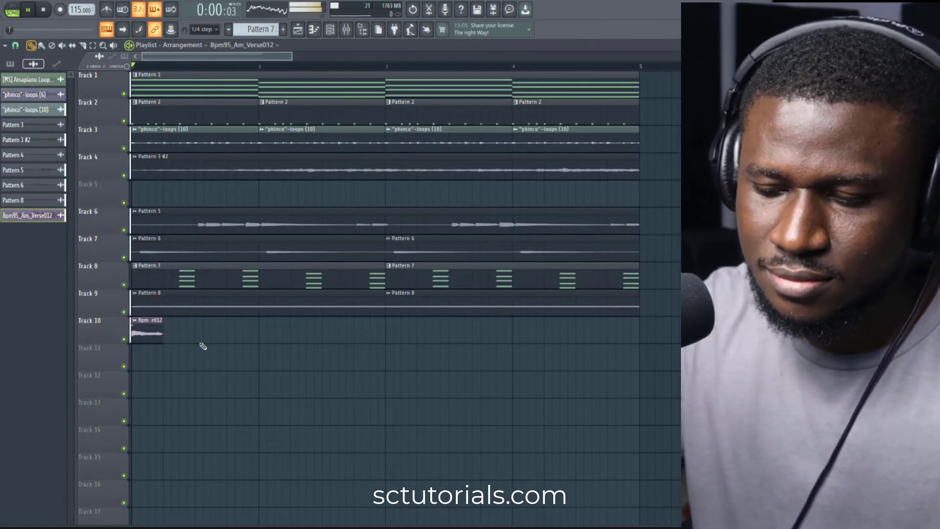
- Place copies of the short Bpm95_Am_Verse012 vocal clip at bars 2, 3 and 4 on Track 10 and play the arrangement
key("space")
mouse_move(201, 343)
left_mouse_down()
mouse_move(279, 347)
mouse_move(104, 340)
mouse_move(413, 347)
mouse_move(402, 357)
left_mouse_up()
key("space")
key("space")
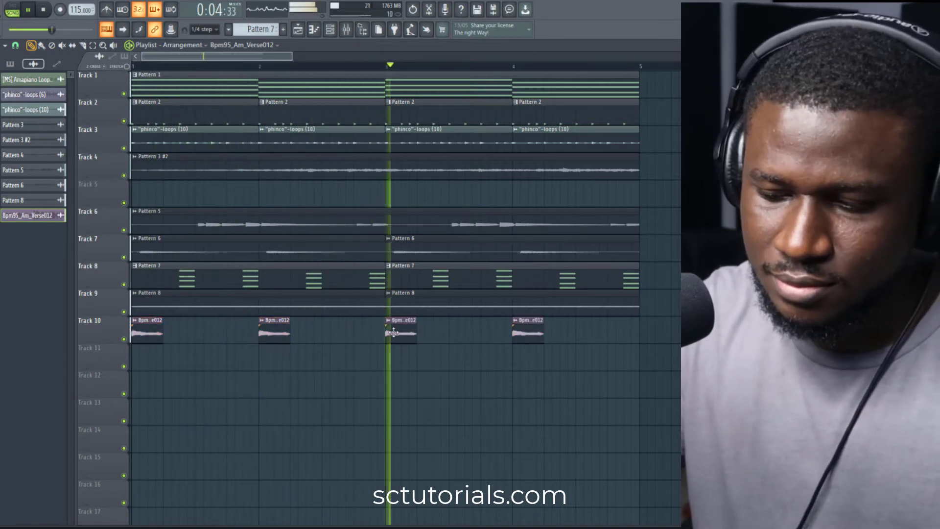
- Open the Bpm95_Am_Verse012 clip's channel settings and route the sample to mixer insert 6
double_click(393, 333)
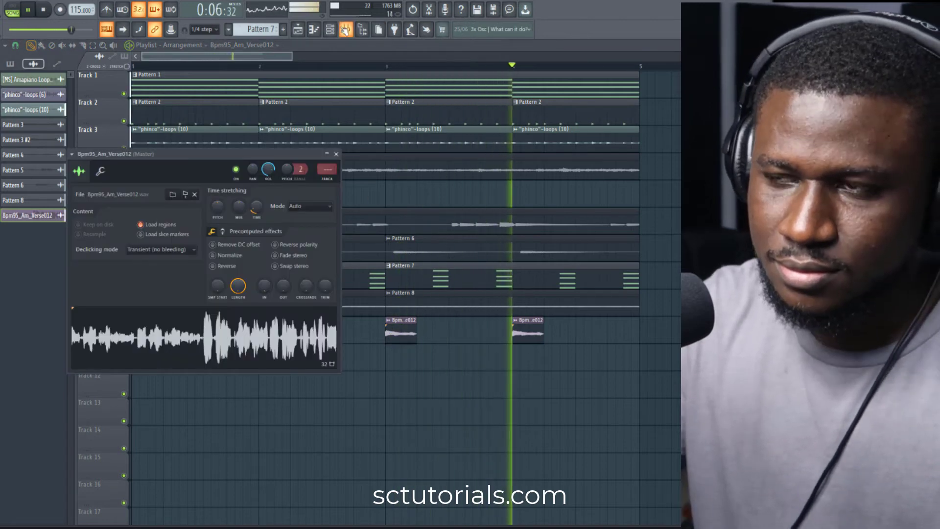
key("F9")
left_click(444, 260)
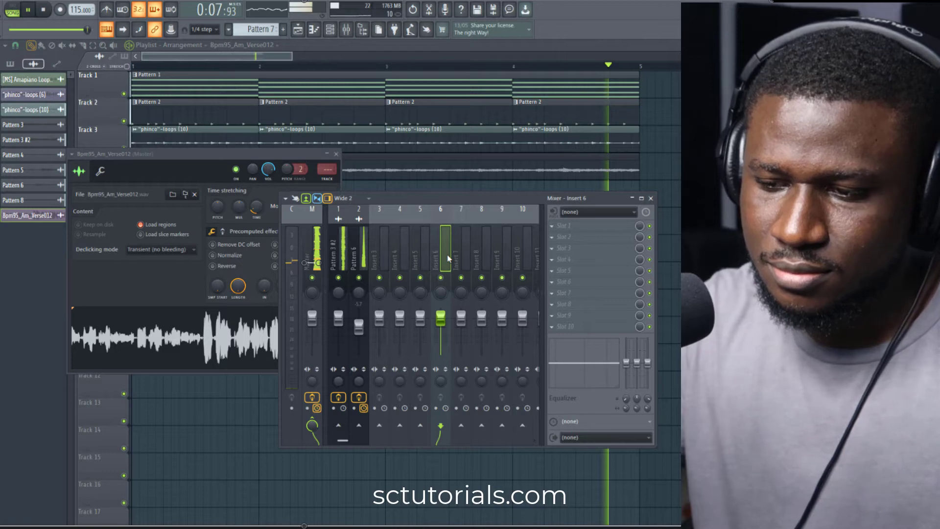
key("ctrl+l")
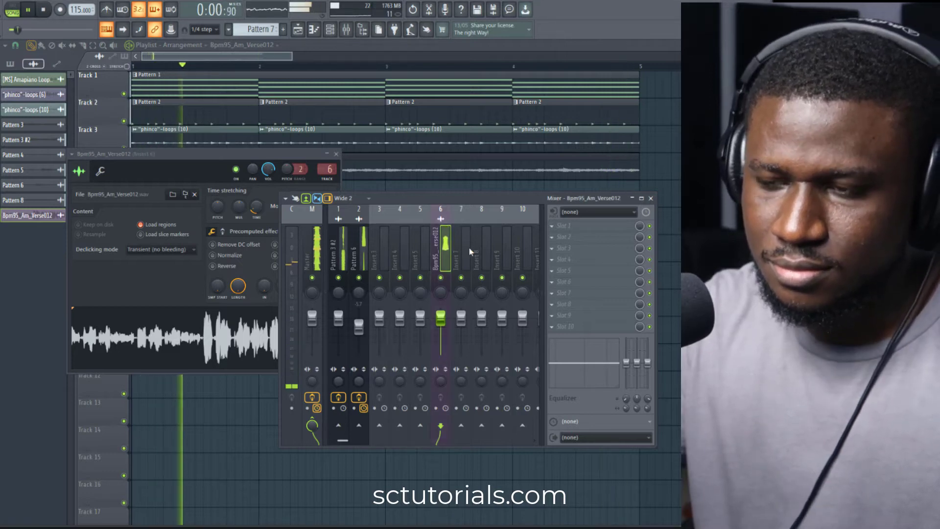
- Load Fruity Parametric EQ 2 in insert 6's first effect slot and apply its Radio preset
left_click(552, 229)
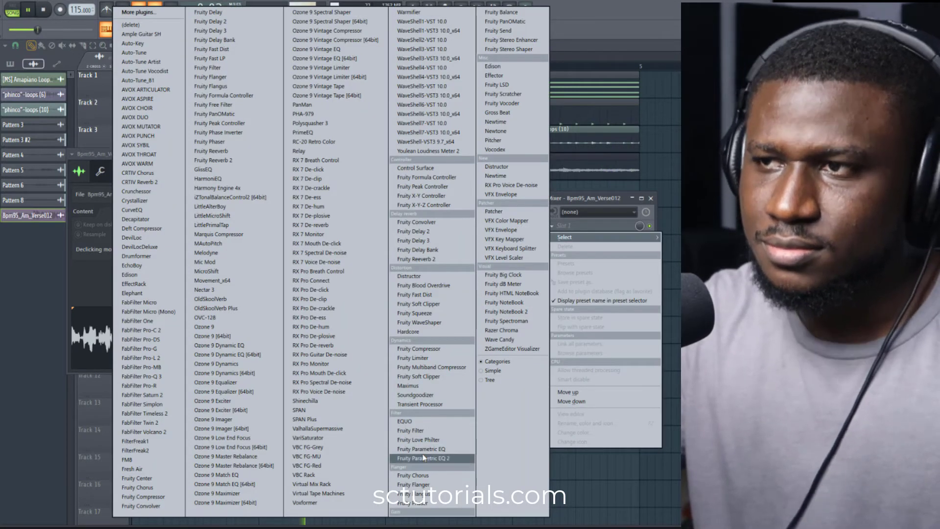
left_click(424, 458)
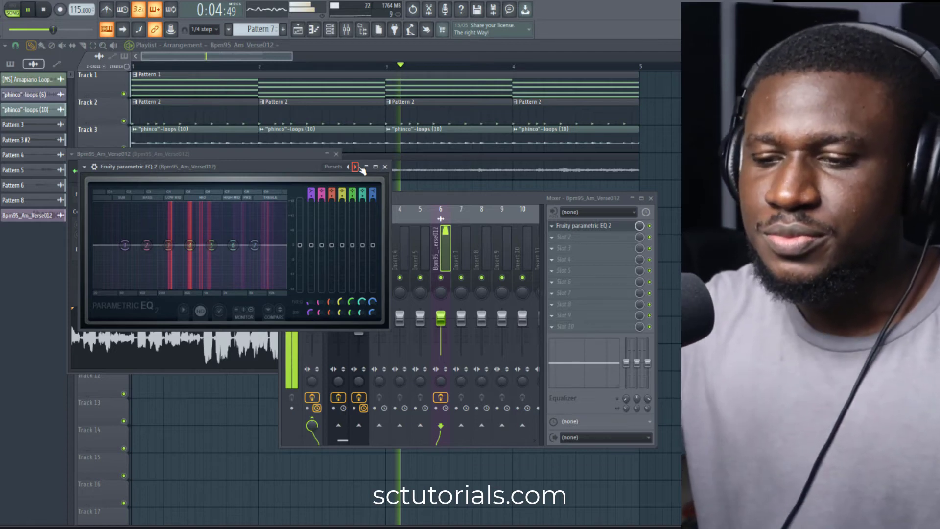
right_click(357, 167)
left_click(365, 273)
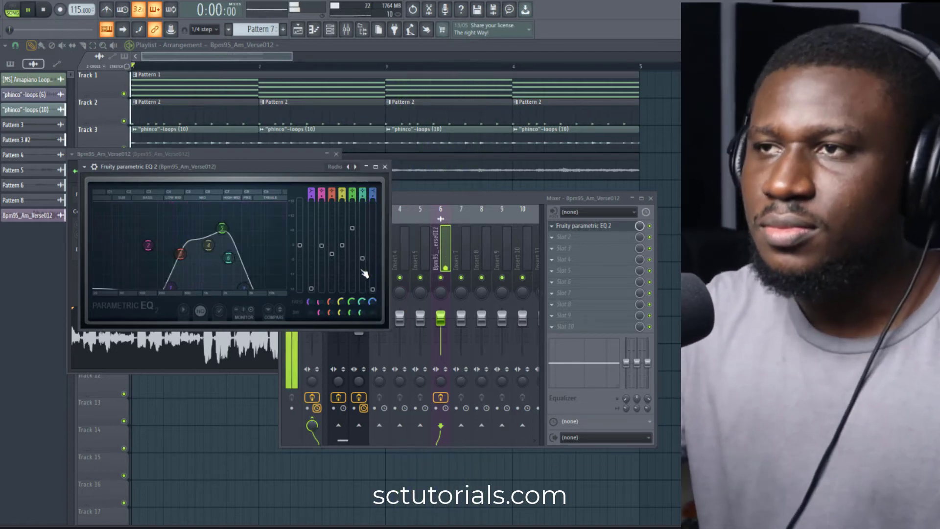
- Lower the Bpm95_Am_Verse012 mixer track's volume and add Fruity Reeverb 2 in its second effect slot
mouse_move(441, 319)
left_mouse_down()
mouse_move(441, 340)
mouse_move(441, 330)
left_mouse_up()
key("space")
key("space")
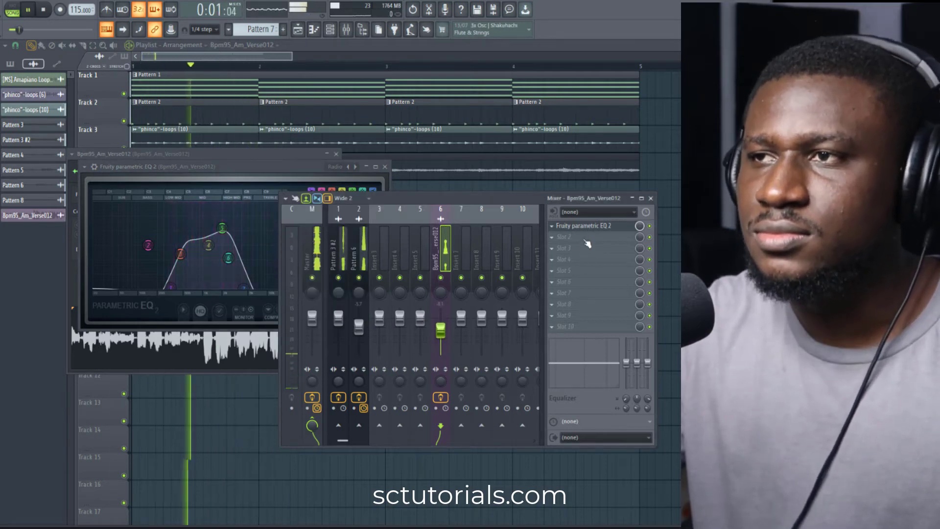
left_click(587, 243)
left_click(426, 258)
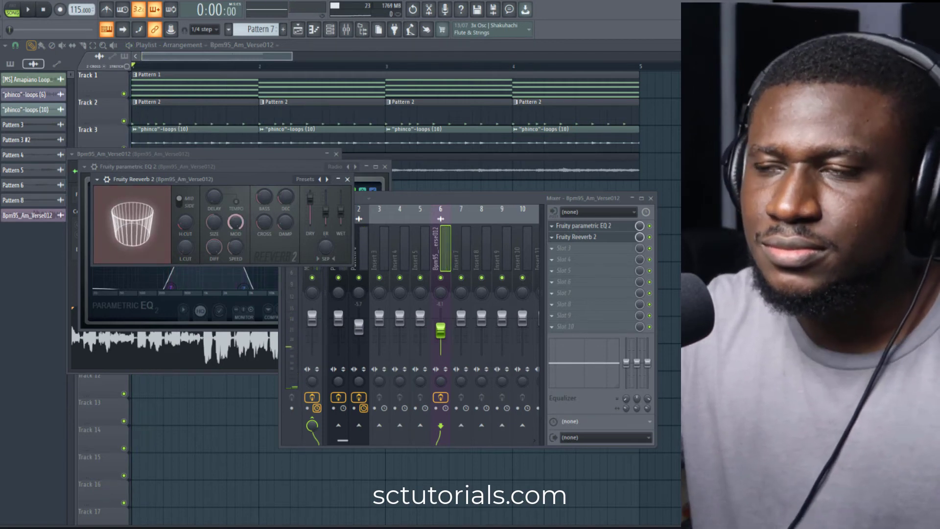
- Adjust Fruity Reeverb 2's dry and wet levels during playback and slightly raise the Bpm95_Am_Verse012 track's volume
key("space")
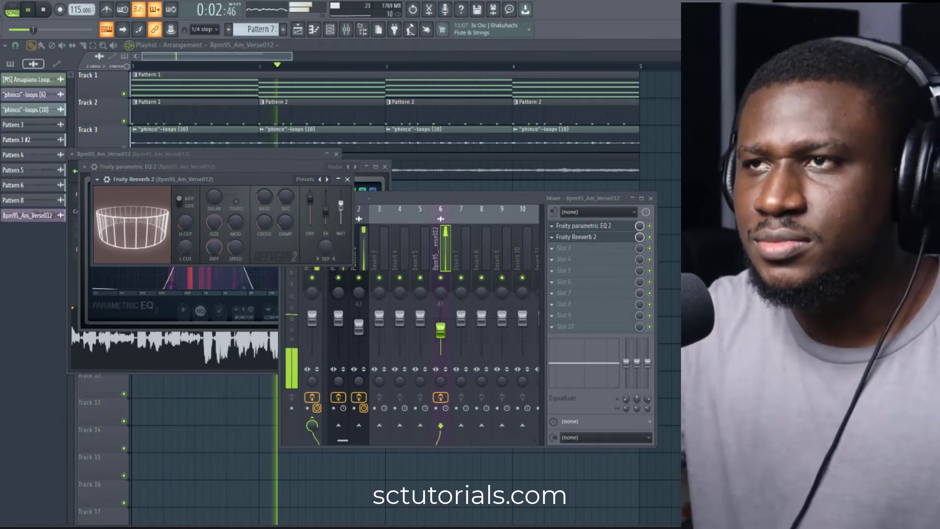
mouse_move(310, 198)
left_mouse_down()
mouse_move(311, 223)
mouse_move(310, 209)
left_mouse_up()
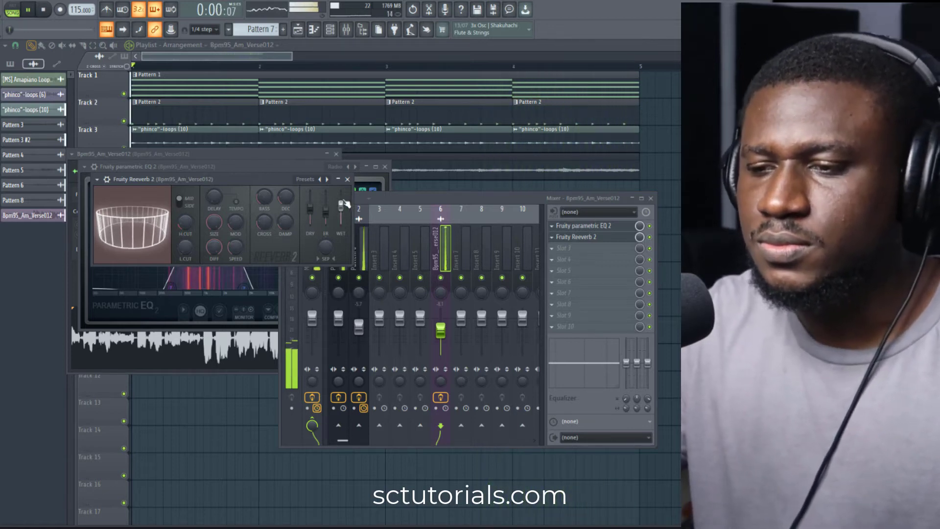
left_click_drag(341, 204, 310, 201)
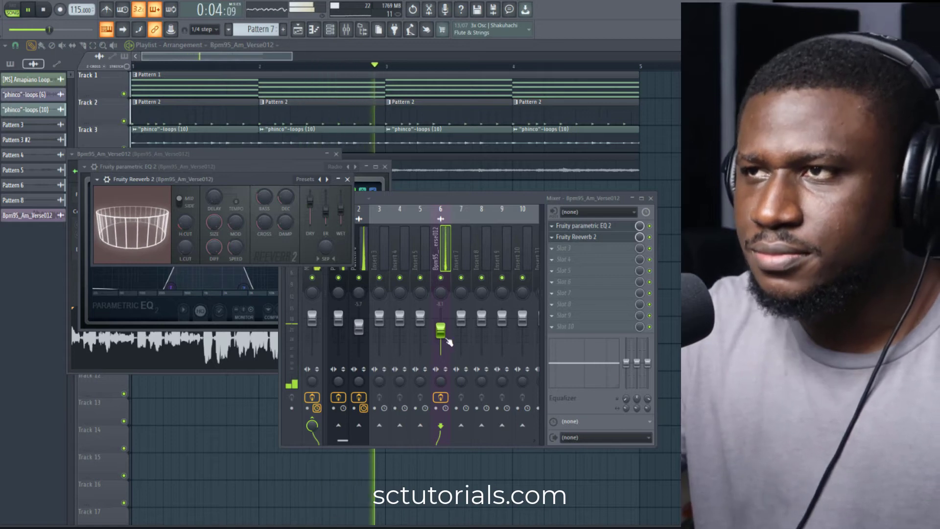
left_click_drag(443, 333, 443, 330)
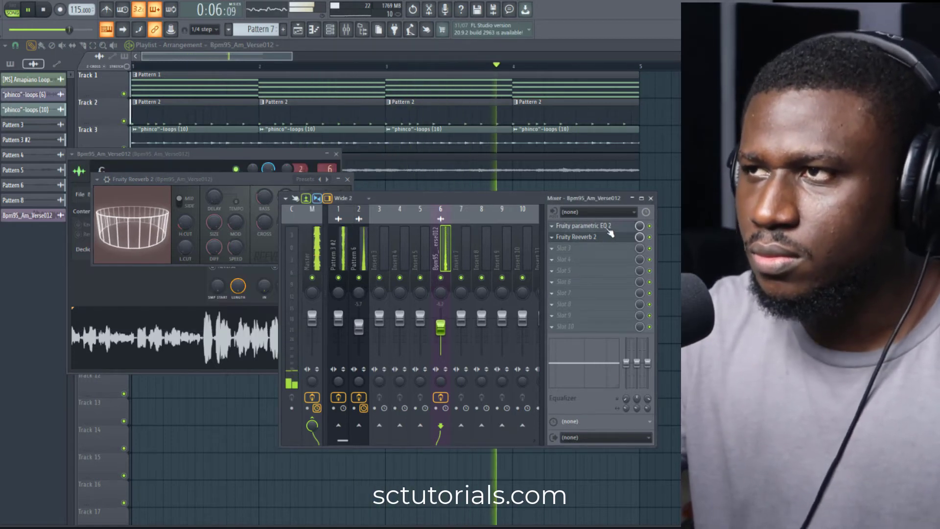
- Load Fruity Delay 2 in the third effect slot of the Bpm95_Am_Verse012 mixer track
left_click(610, 228)
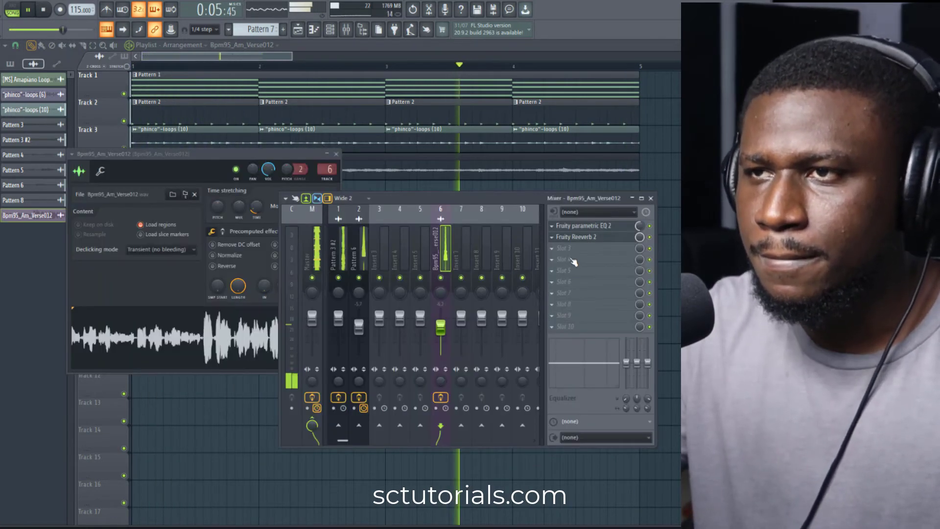
left_click(566, 249)
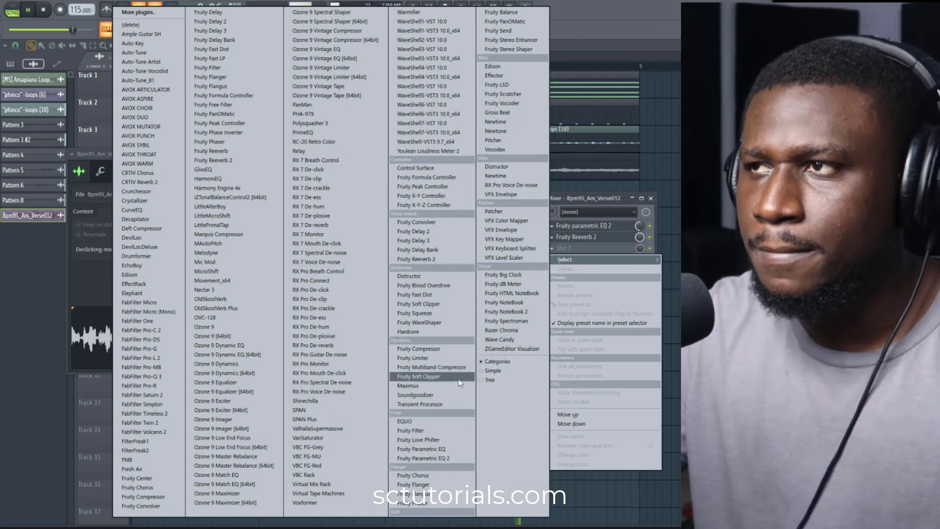
left_click(433, 231)
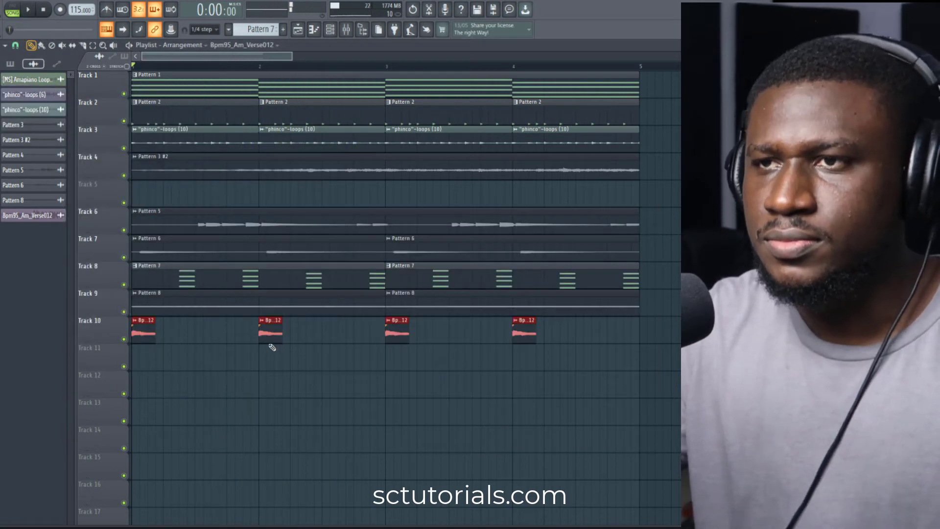
- Delete the Bpm95_Am_Verse012 clips at bars 2 and 4 on Track 10 and play the arrangement
right_click(270, 338)
key("space")
right_click(527, 335)
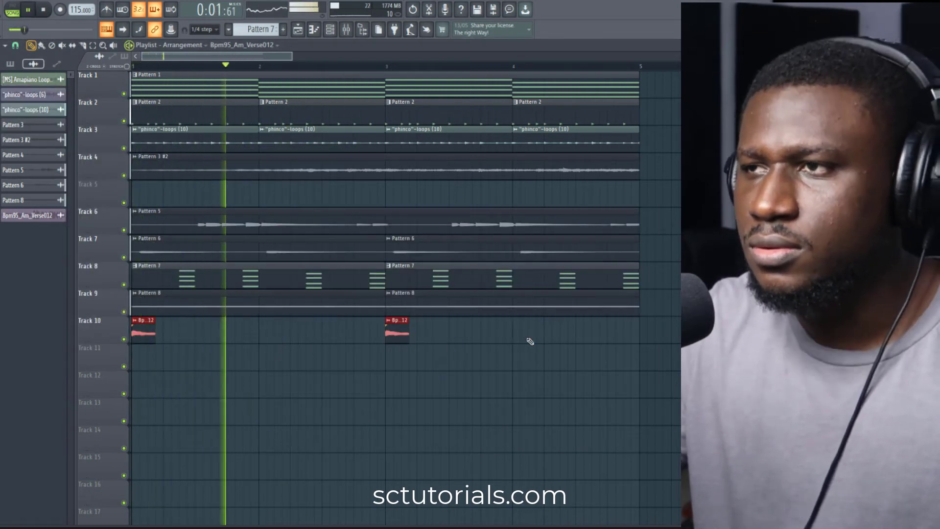
scroll(391, 392, "down", 2)
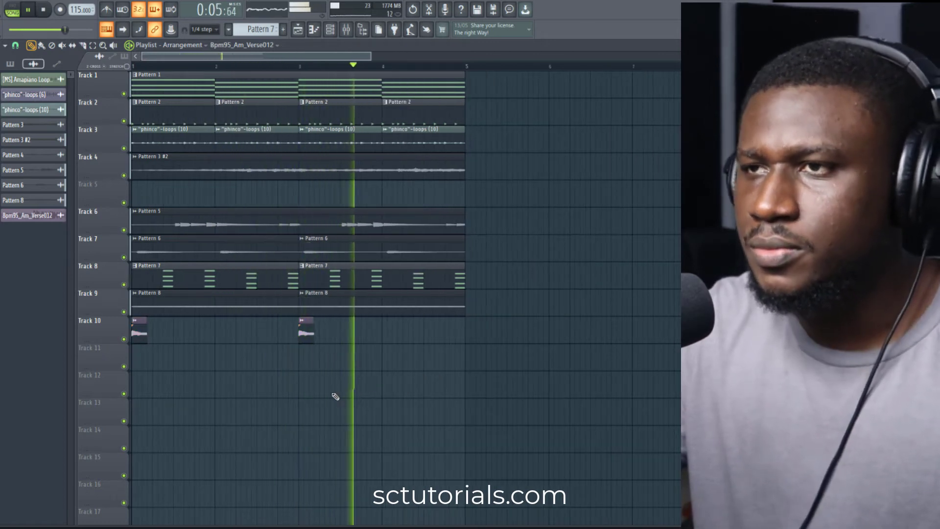
- Open the SYSTEM-8 synth from the channel rack and browse its presets to PD Blow Pad
double_click(306, 333)
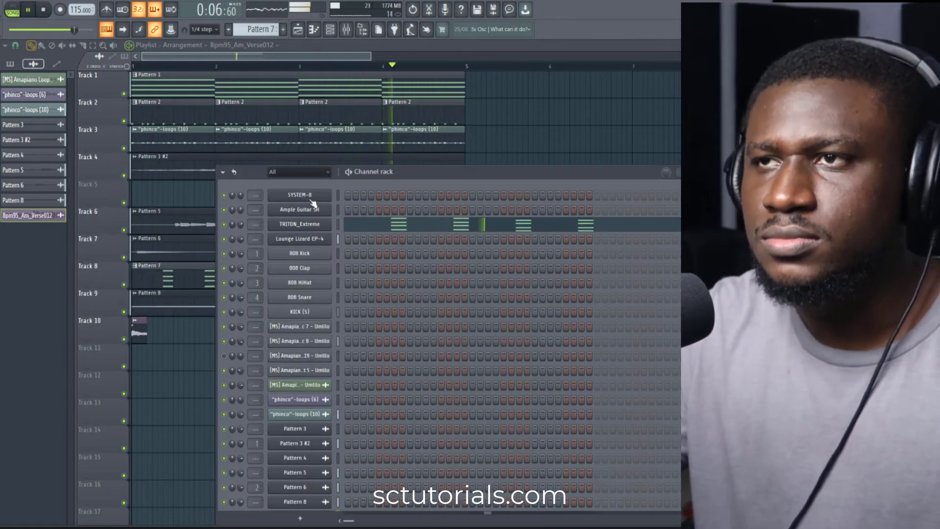
left_click(309, 199)
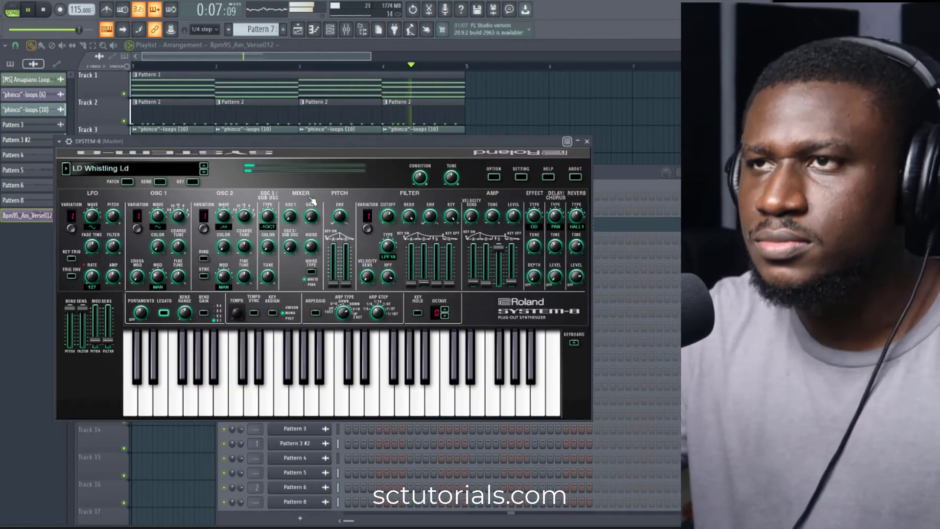
left_click(203, 172)
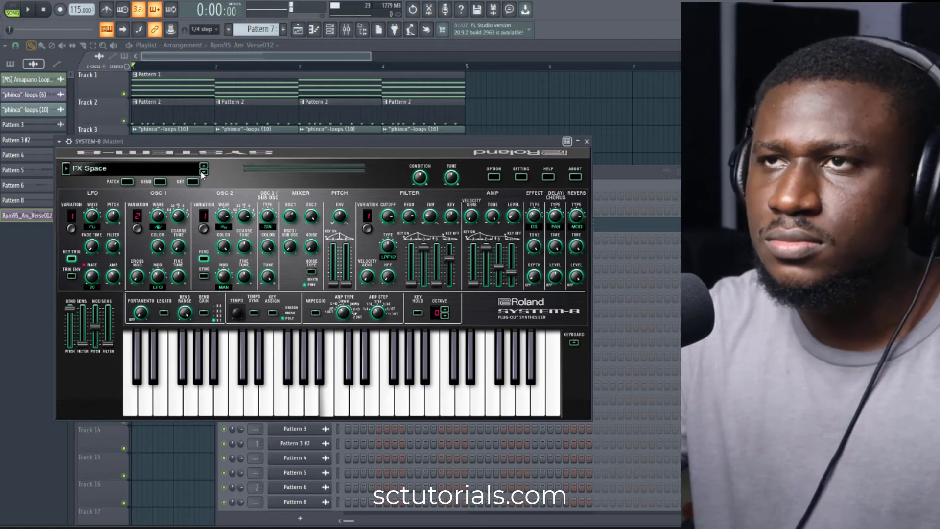
left_click(203, 172)
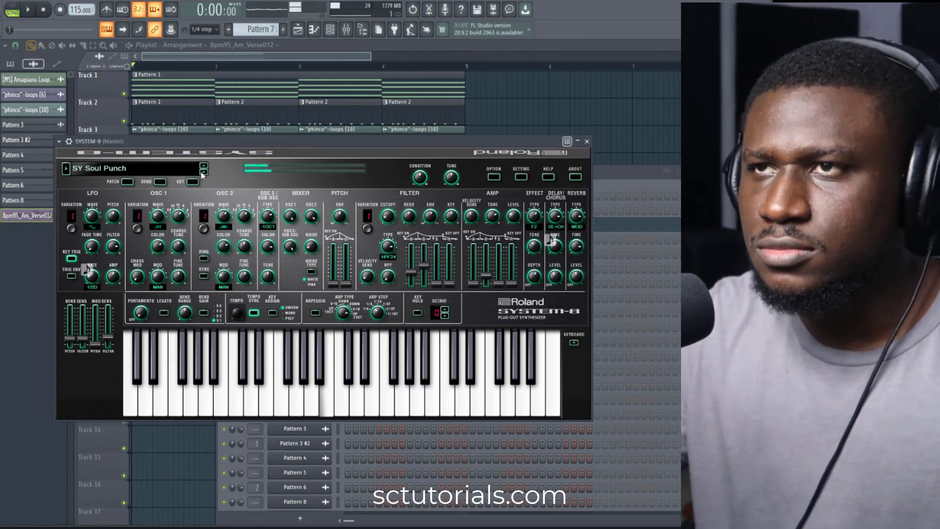
left_click(203, 172)
left_click(203, 172)
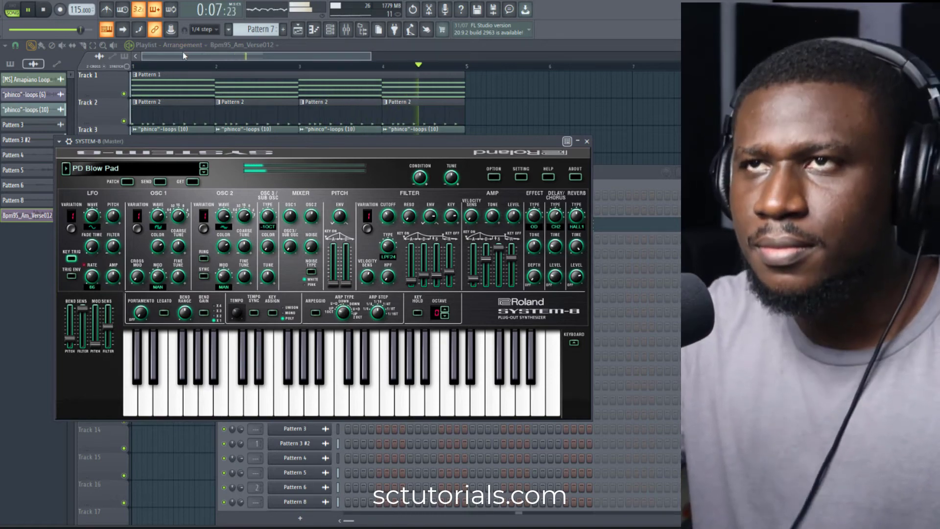
- Return to the playlist, toggle playback and close the Pattern 9 clip's channel settings
left_click(181, 57)
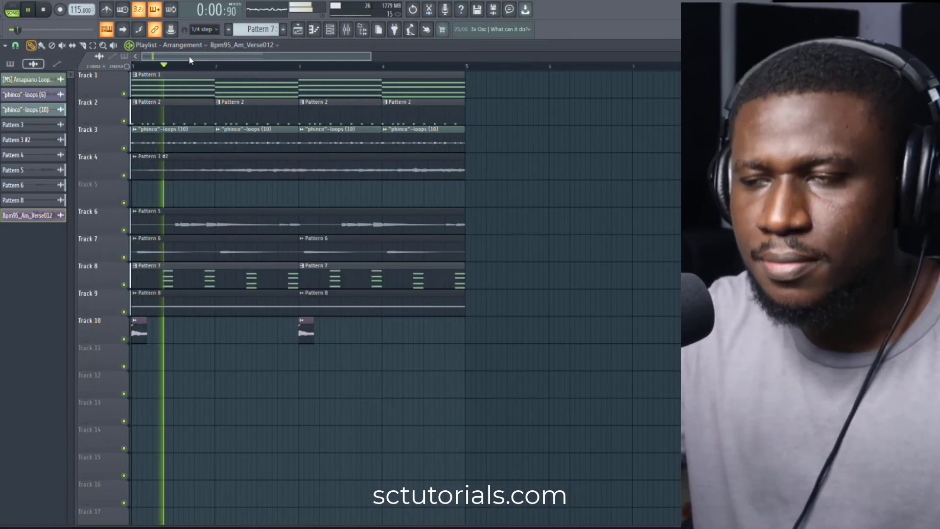
left_click(32, 11)
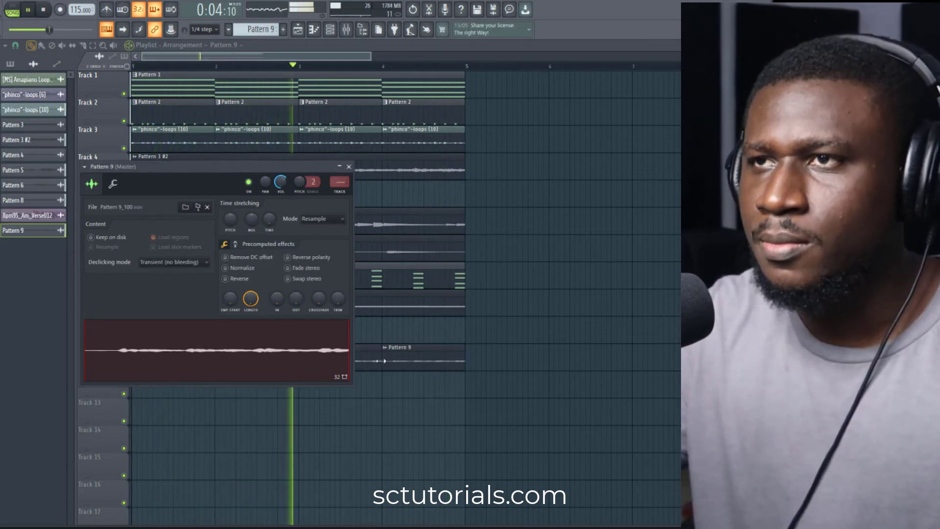
left_click(349, 167)
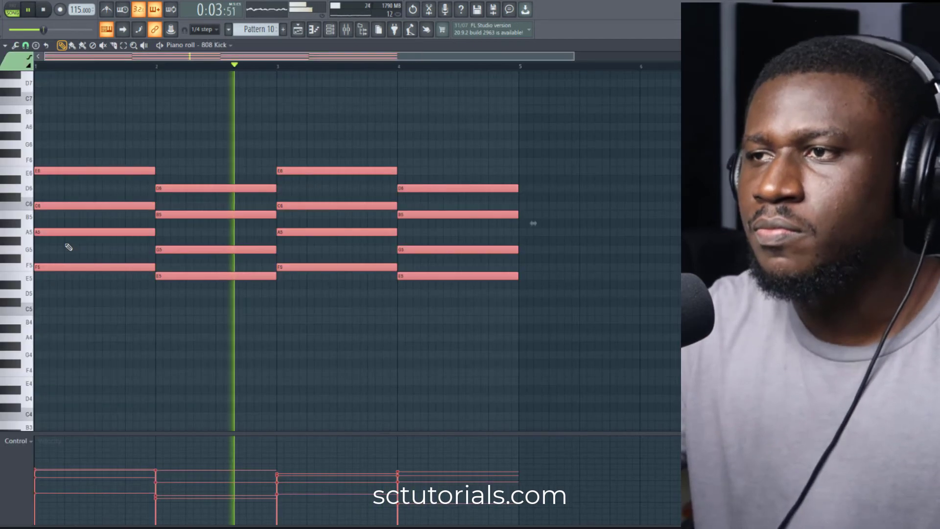
- Duplicate Pattern 10's chord notes one octave and two octaves lower in the 808 Kick piano roll and close it
key("ctrl+Down")
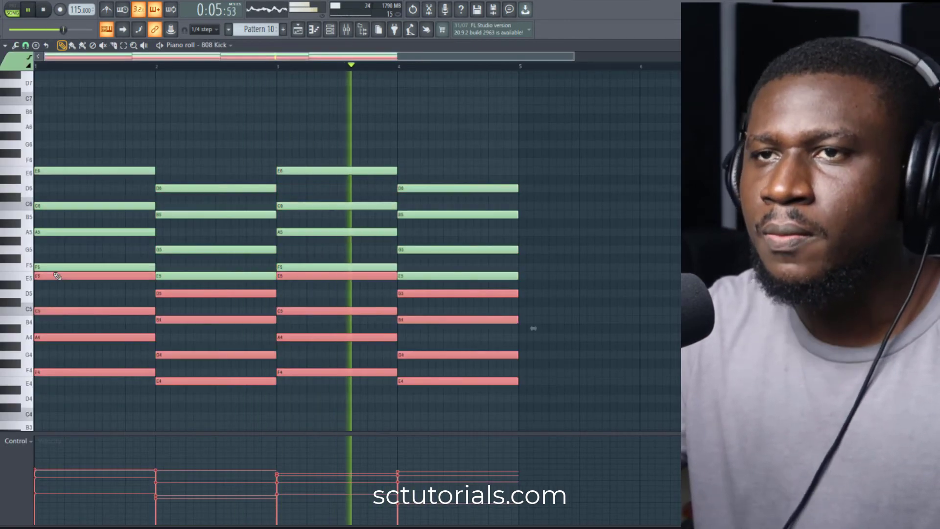
mouse_move(44, 275)
left_mouse_down()
mouse_move(59, 276)
mouse_move(47, 278)
left_mouse_up()
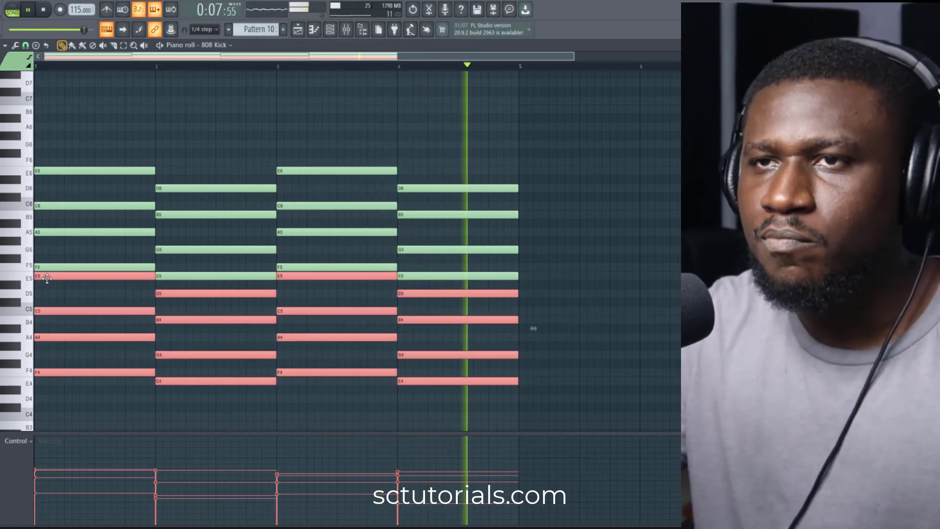
key("ctrl+Down")
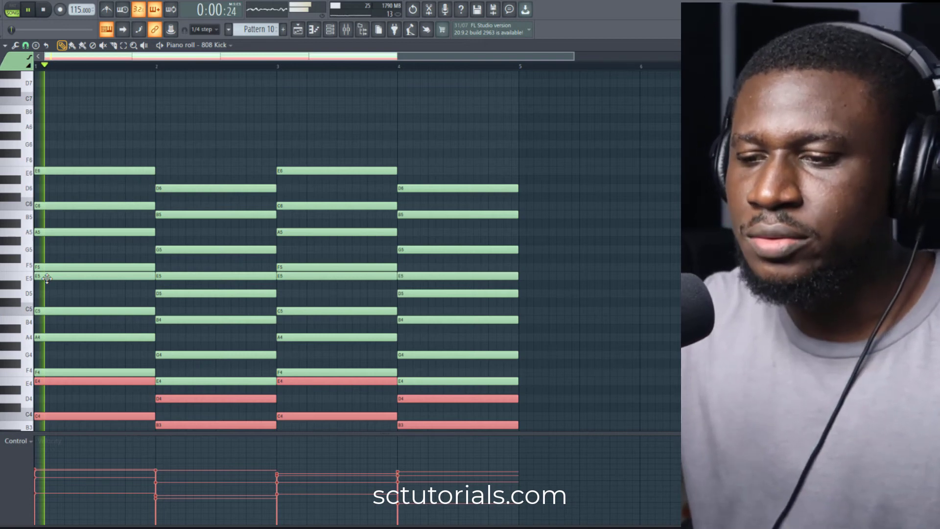
scroll(76, 301, "down", 4)
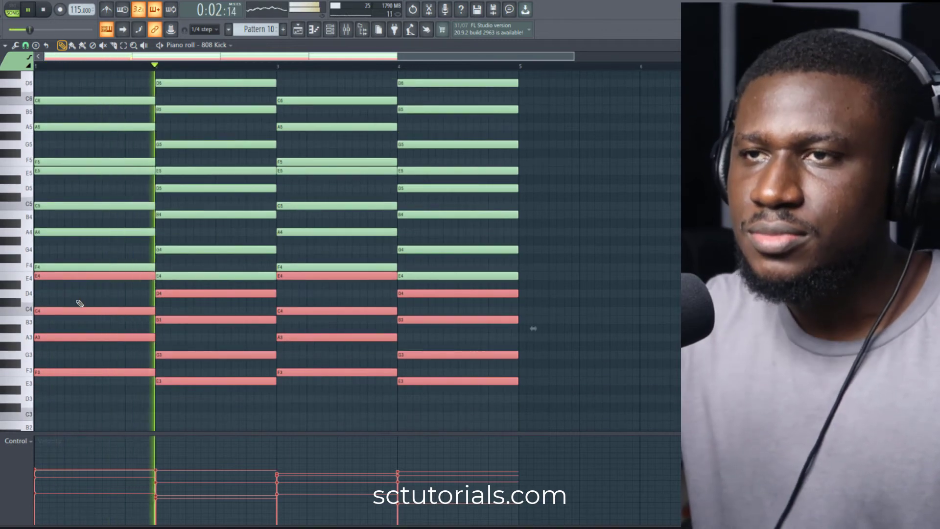
scroll(83, 293, "up", 1)
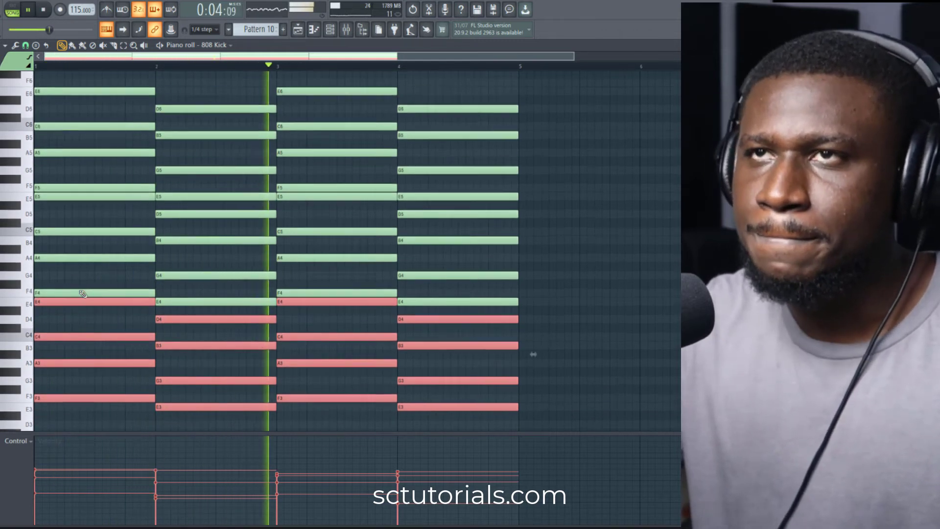
scroll(83, 293, "up", 2)
scroll(54, 152, "down", 5)
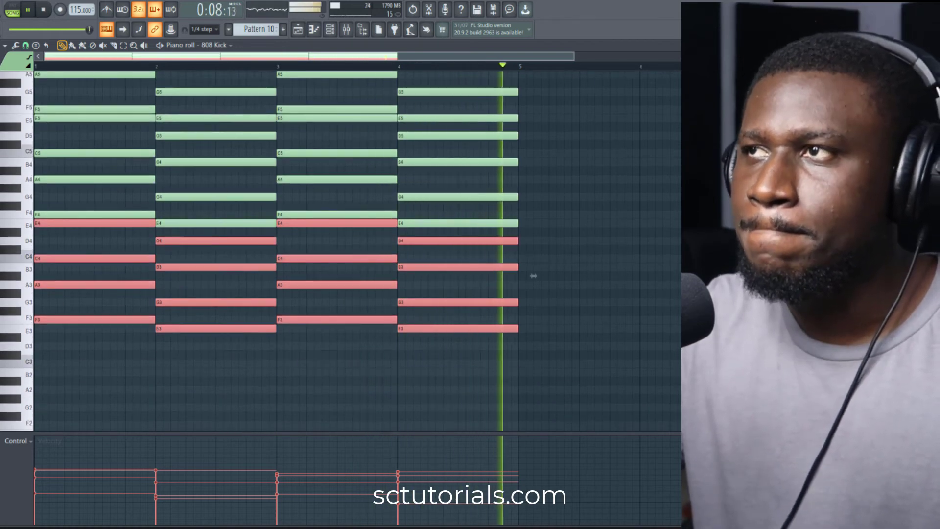
key("Escape")
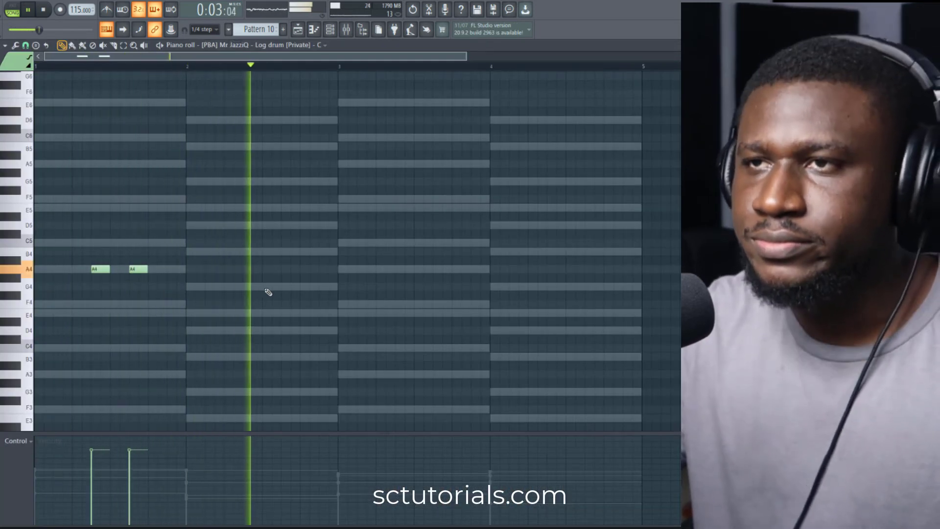
- Play Pattern 10's log drum part and add an A4 note in bar 3
key("space")
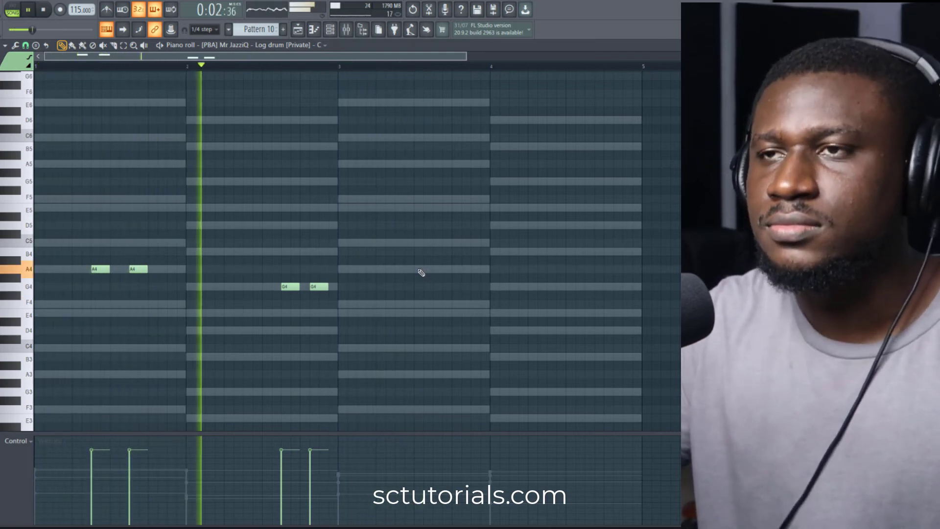
left_click(417, 270)
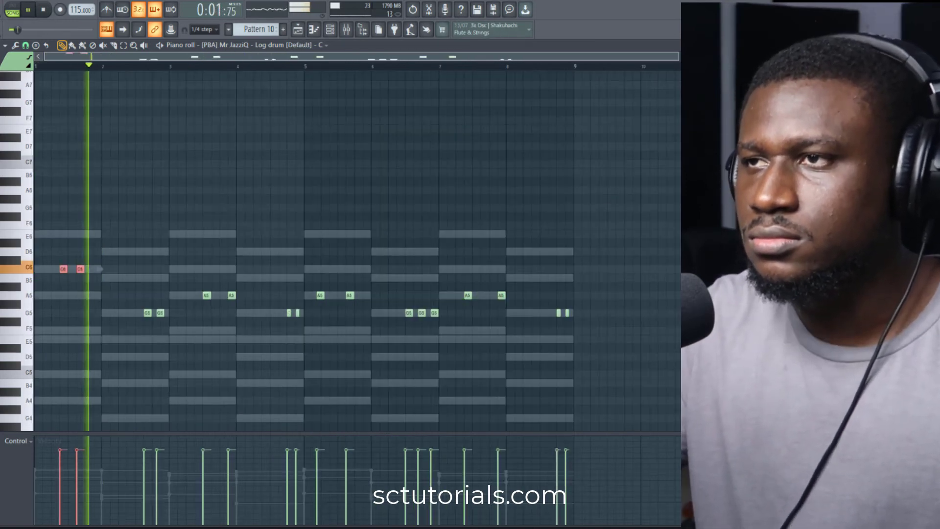
- Transpose the two log drum notes in bar 1 down to F5, raise them to A5 and deselect them
key("Down")
key("Down")
key("Down")
key("Down")
key("Down")
key("Down")
key("Down")
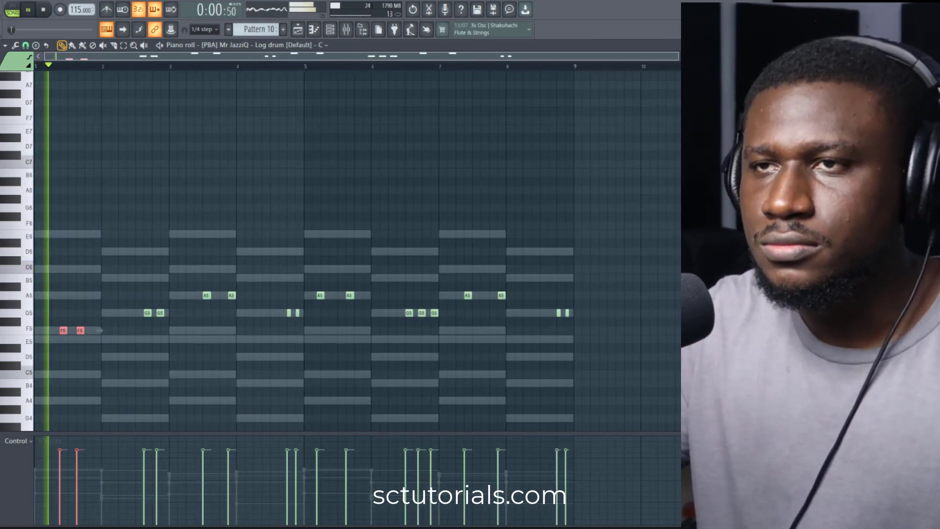
key("Up")
key("Up")
key("Up")
key("Up")
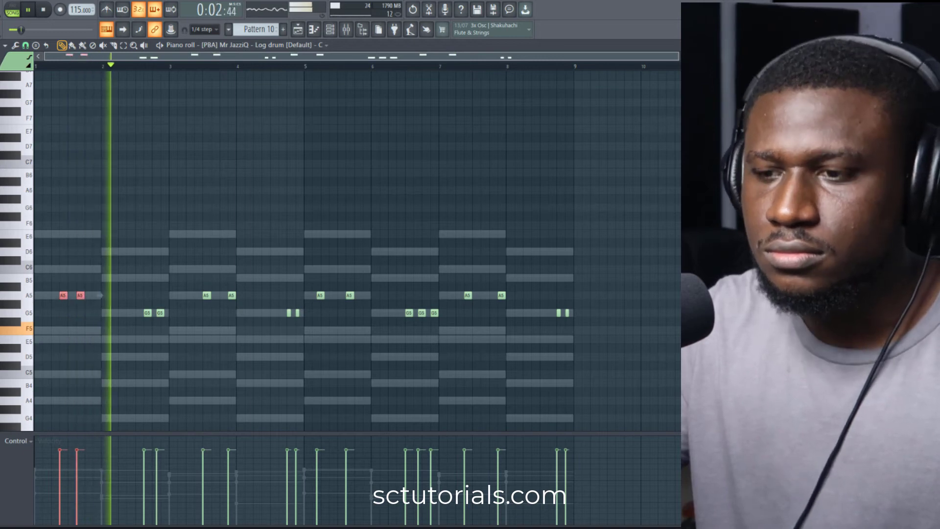
left_click(177, 265, "ctrl")
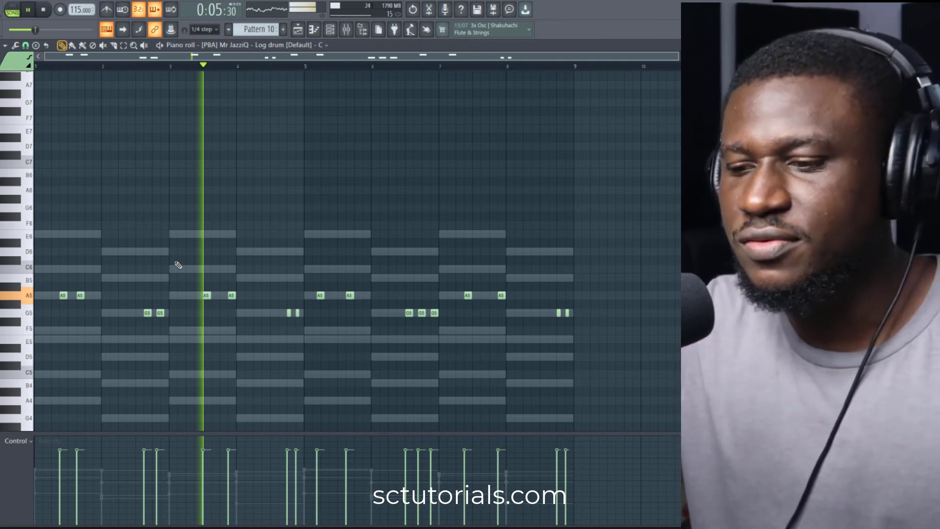
- Stop playback, transpose the log drum notes down one octave and play them back
key("space")
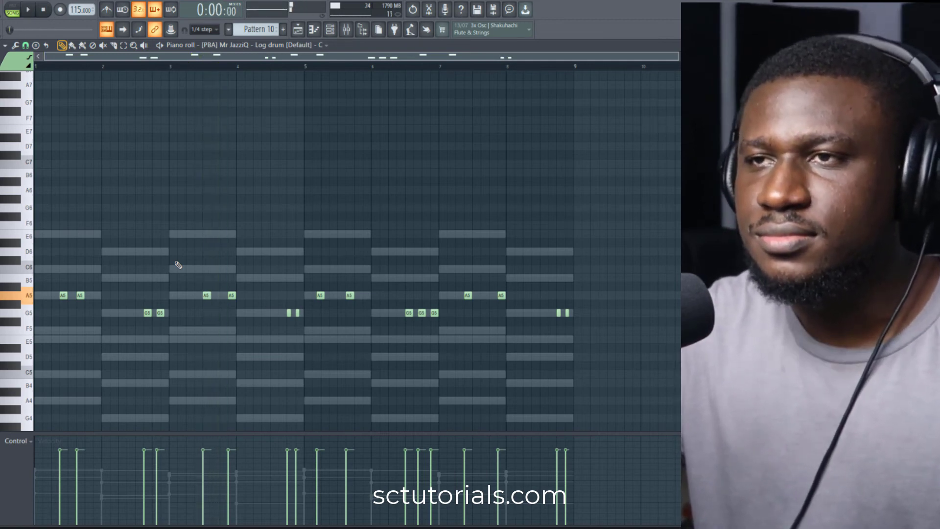
key("ctrl+Down")
key("space")
scroll(178, 265, "down", 2)
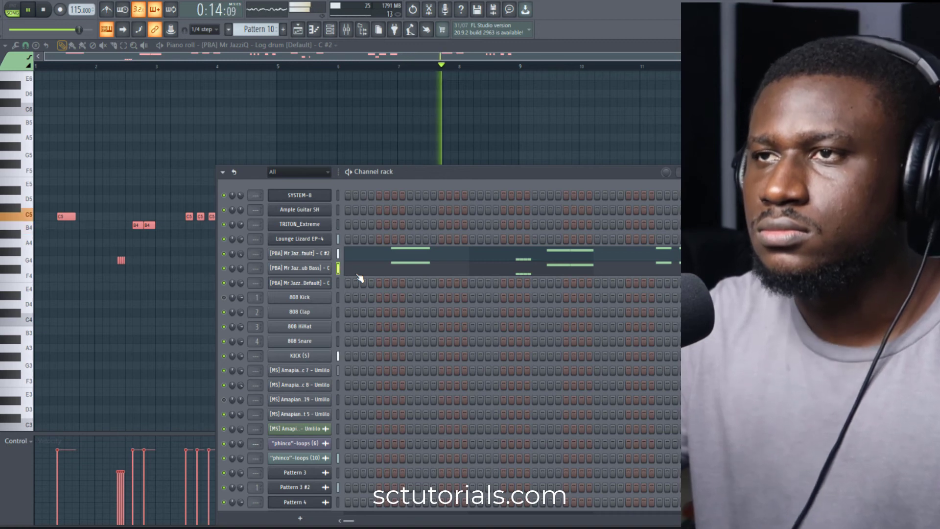
- Open the playlist, start playback and fill the gap at bar 2 on Track 2 with a Pattern 2 clip
left_click(298, 31)
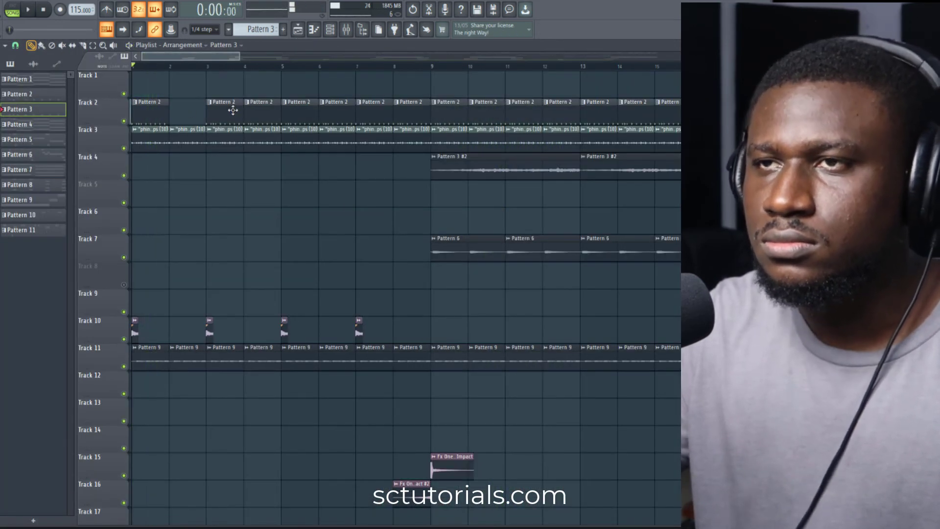
key("space")
left_click(232, 110)
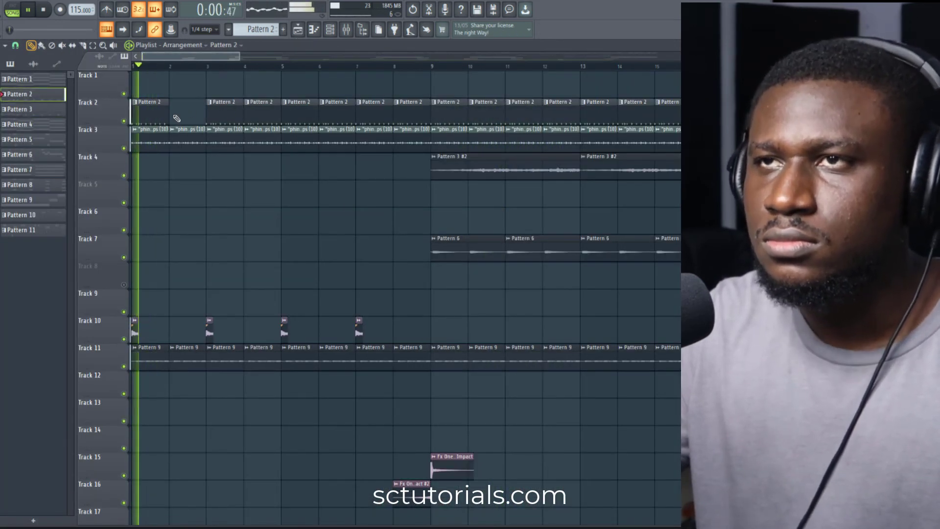
left_click(177, 117)
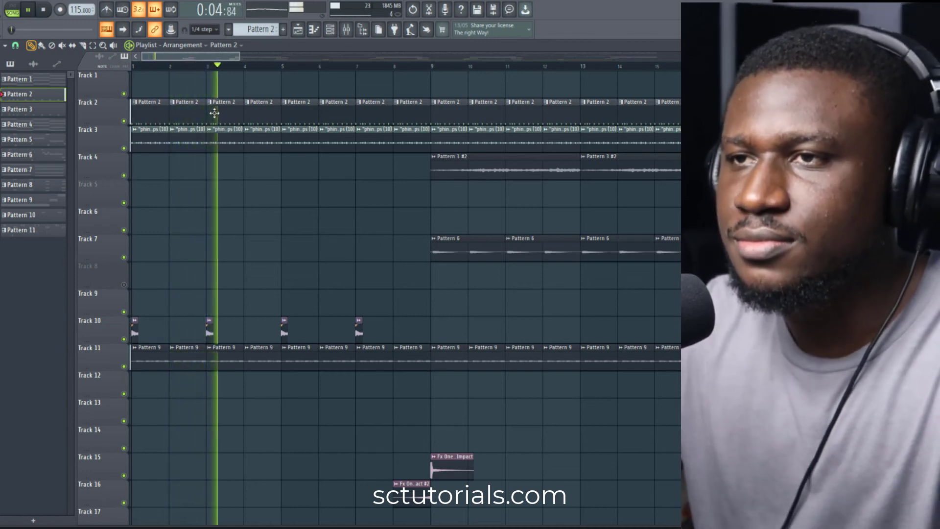
- Examine the full song arrangement during playback, from the opening tracks down to the effects and tag on Track 21
scroll(210, 179, "down", 4)
scroll(201, 168, "down", 1)
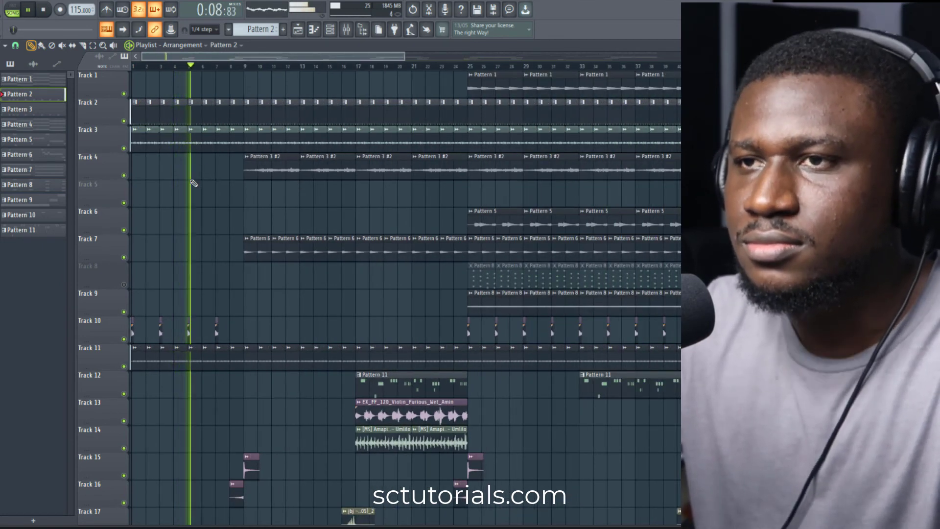
scroll(194, 206, "down", 5)
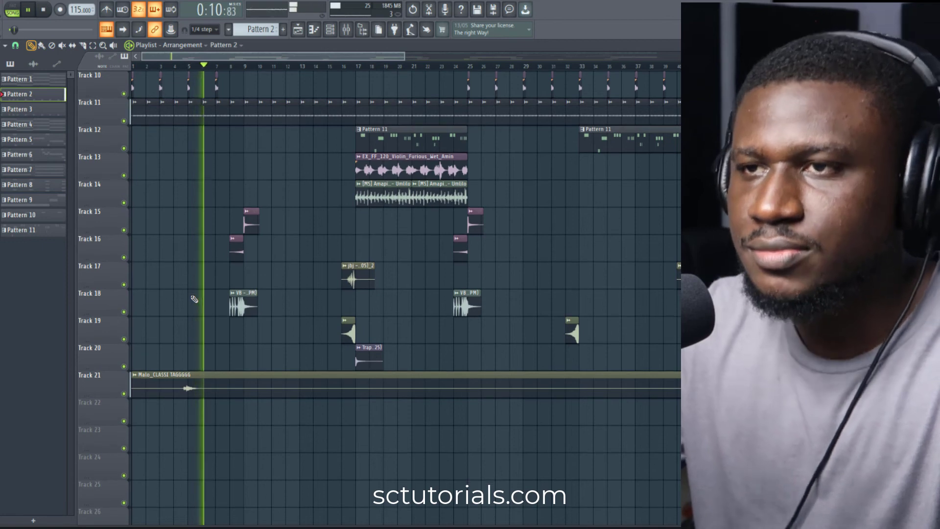
scroll(195, 299, "down", 3)
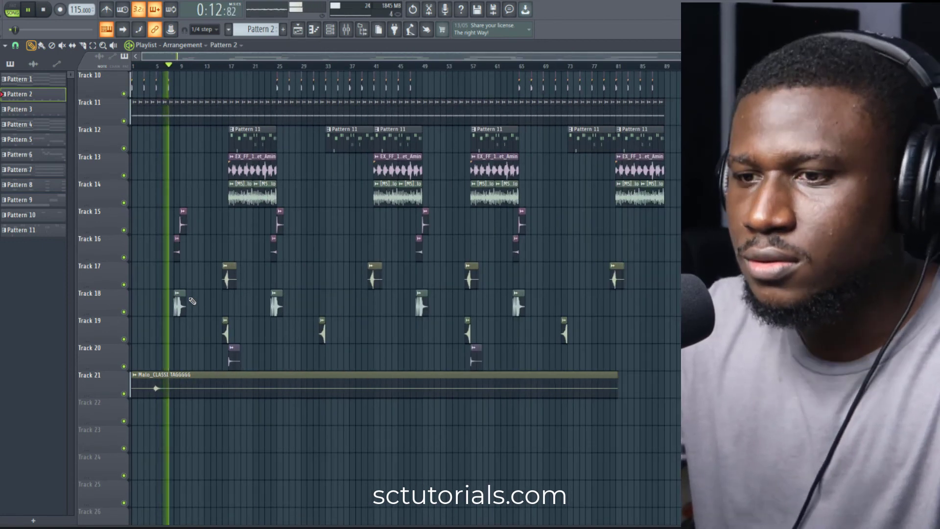